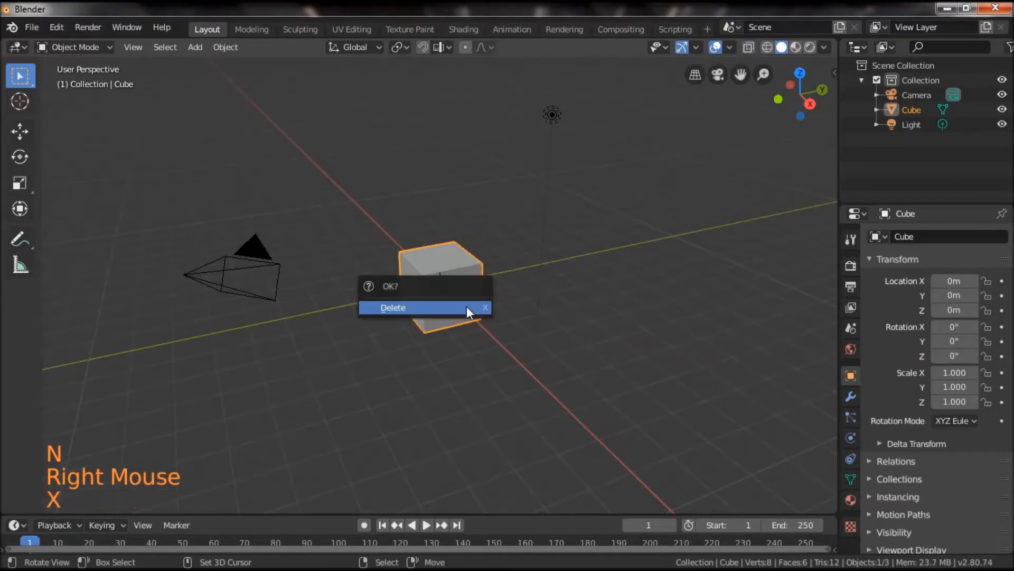
# - Add an ico sphere at the world origin and scale it up to about 3.44
pyautogui.hotkey('shift', 'a')
pyautogui.moveTo(449, 283)
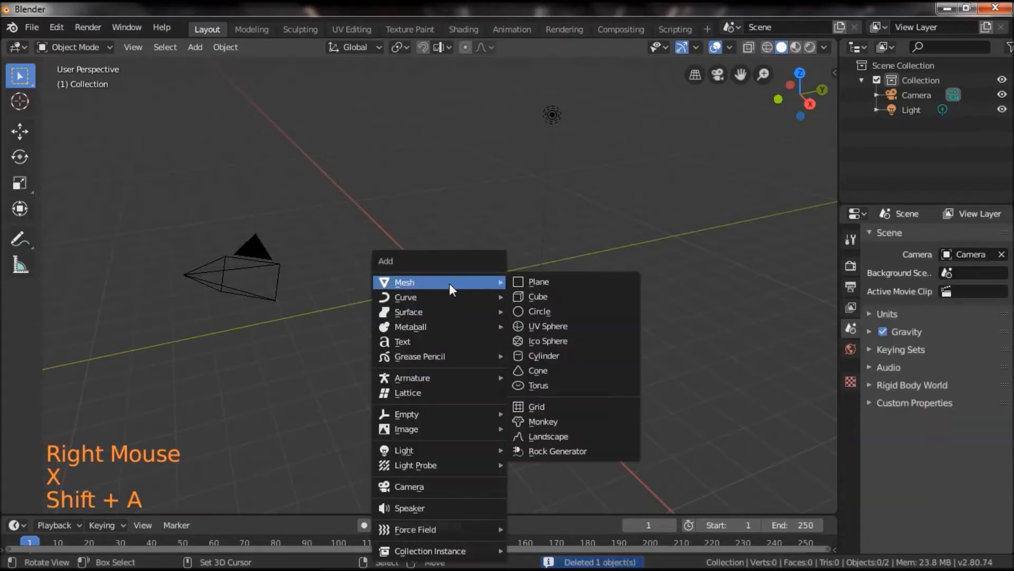
pyautogui.click(544, 341)
pyautogui.press('s')
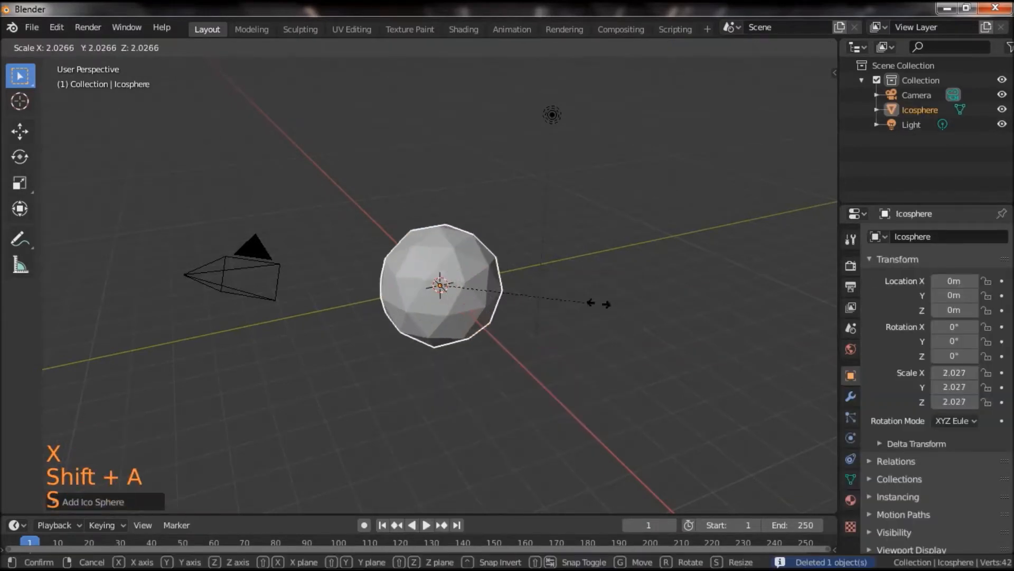
pyautogui.click(687, 309)
# - Bevel all edges of the icosphere by a narrow width and delete the resulting strip faces between the triangles
pyautogui.scroll(2, 672, 320)
pyautogui.press('Tab')
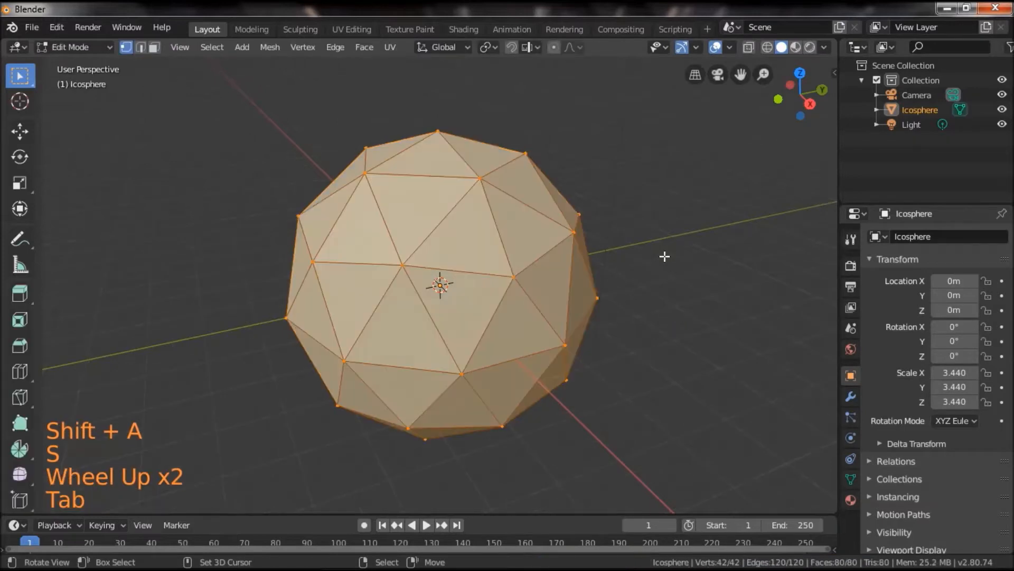
pyautogui.hotkey('ctrl', 'b')
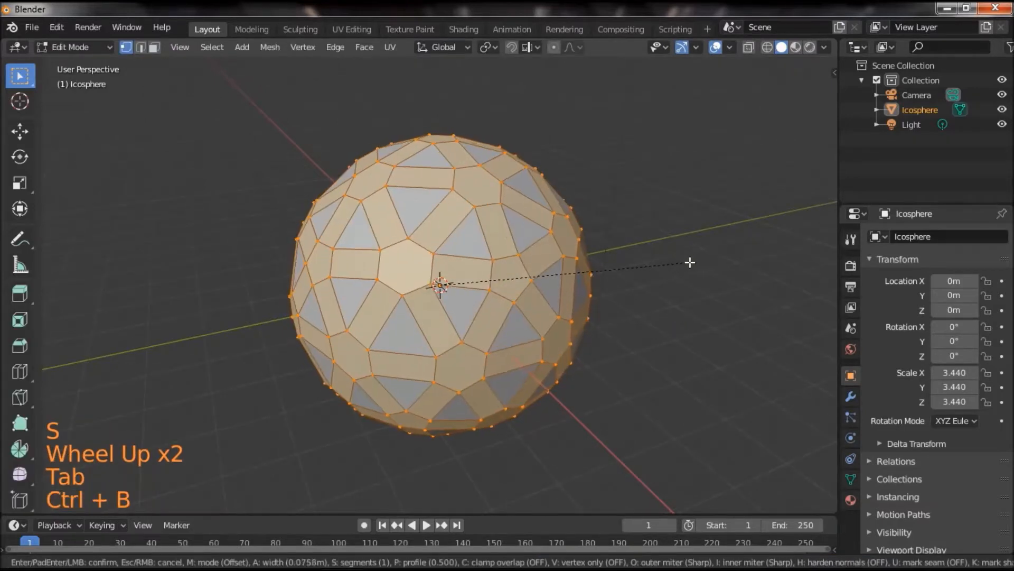
pyautogui.click(623, 252)
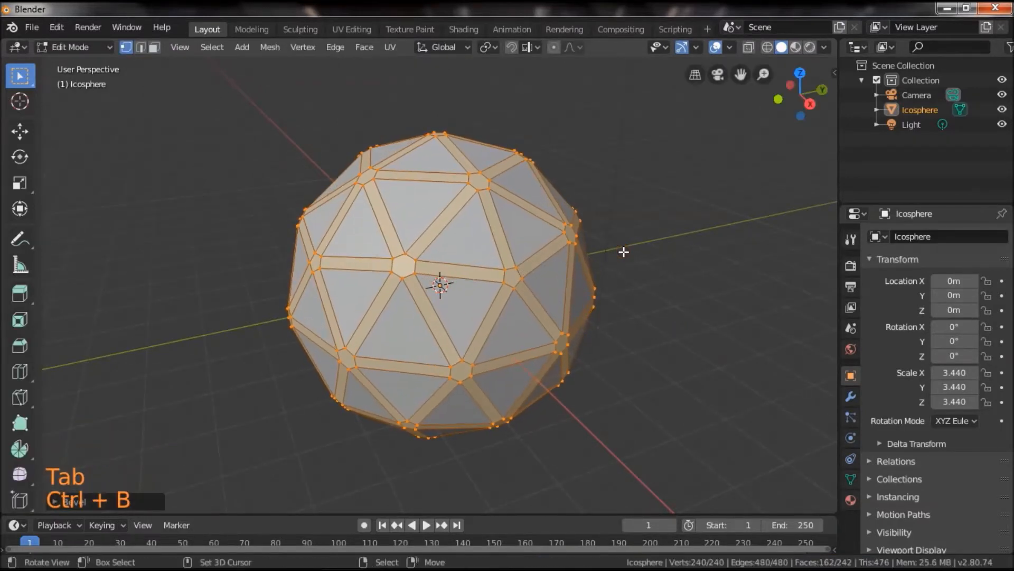
pyautogui.press('x')
pyautogui.click(565, 280)
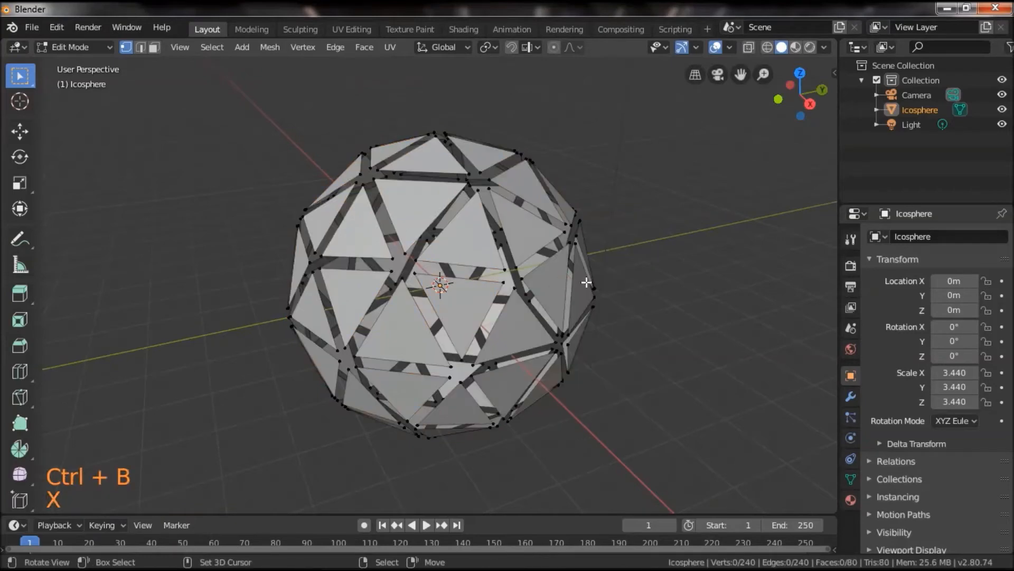
# - Inset all the separate triangular faces slightly and delete their inner faces, leaving thin triangular frames
pyautogui.press('a')
pyautogui.press('a')
pyautogui.press('a')
pyautogui.press('a')
pyautogui.press('i')
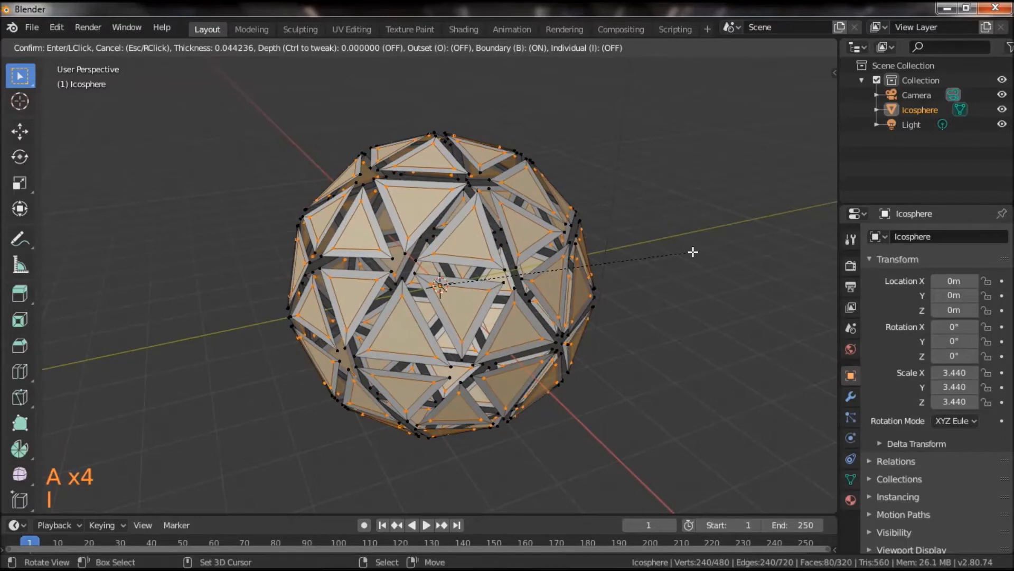
pyautogui.click(698, 252)
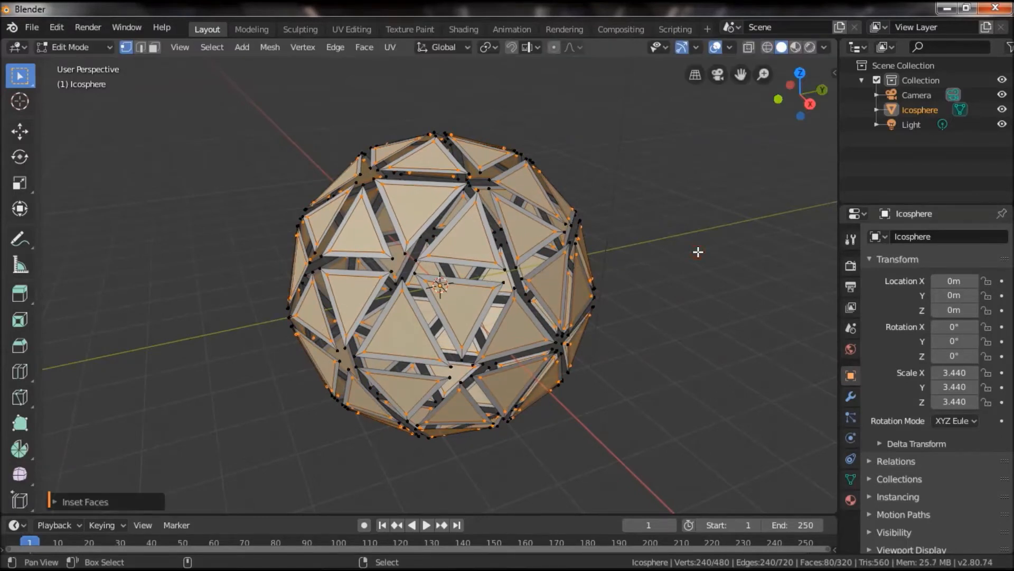
pyautogui.press('x')
pyautogui.click(658, 254)
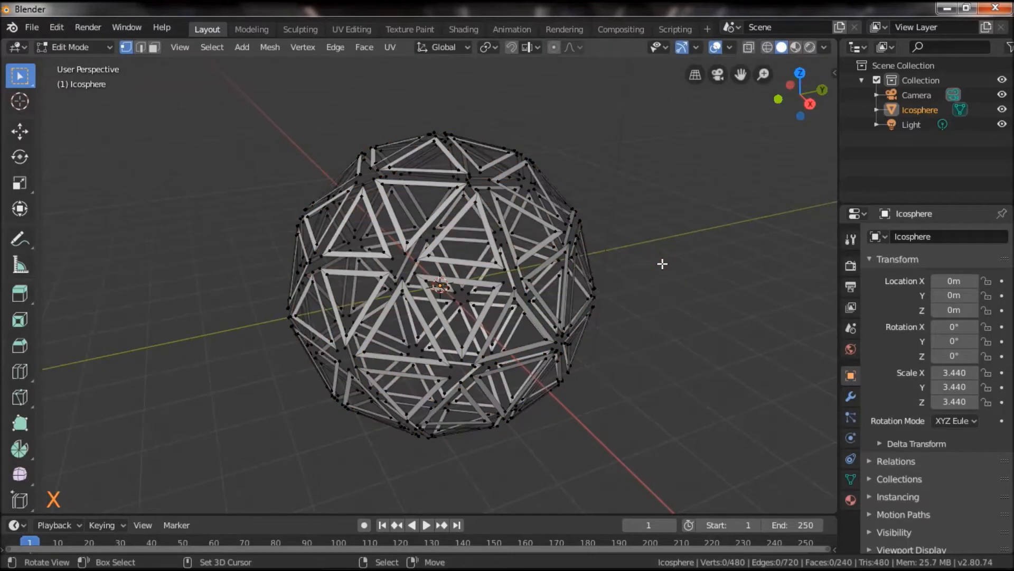
# - Extrude all the triangular frame faces outward by scaling them about 1.05 and return to Object Mode
pyautogui.press('a')
pyautogui.click(154, 48)
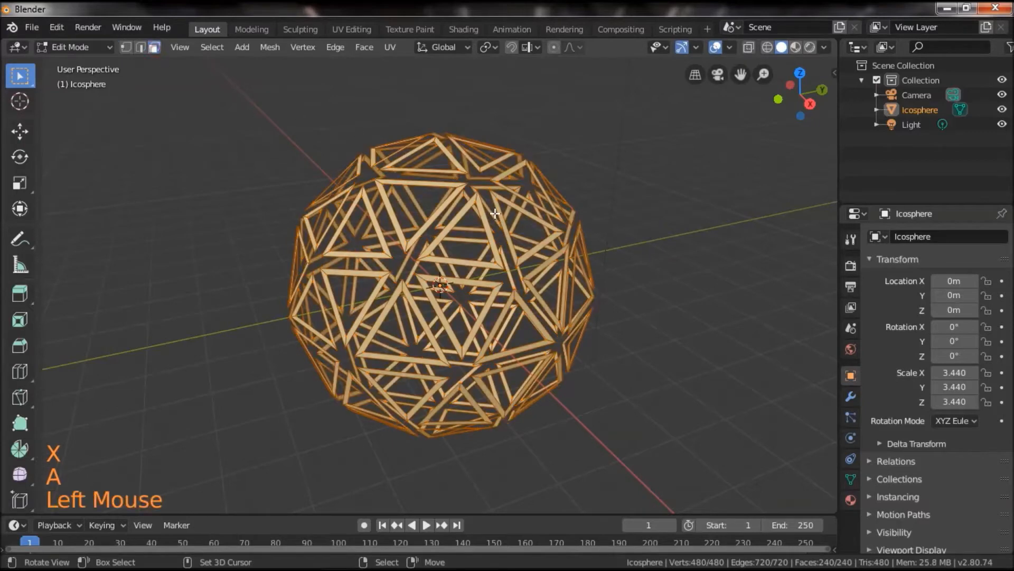
pyautogui.press('e')
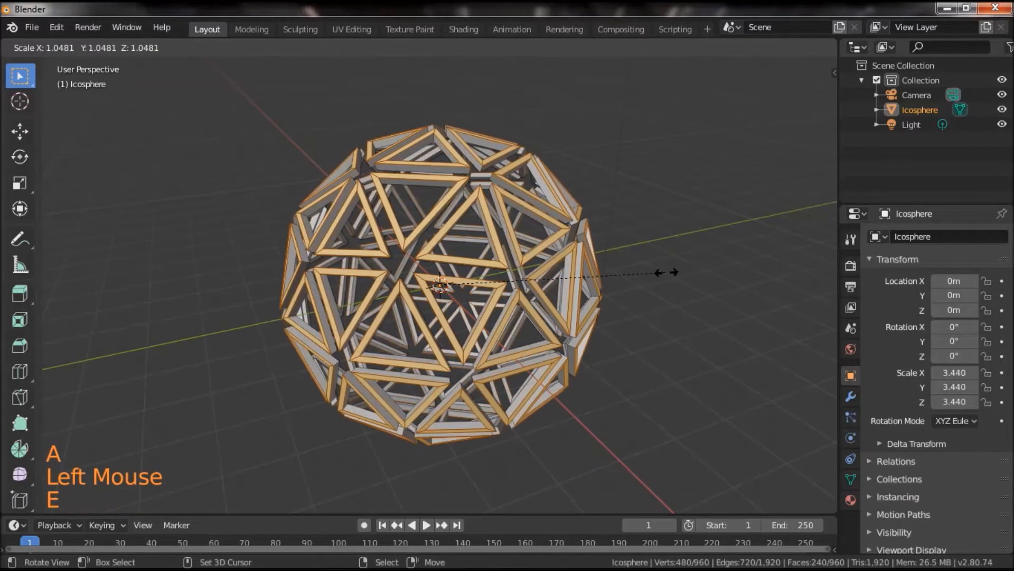
pyautogui.click(670, 272)
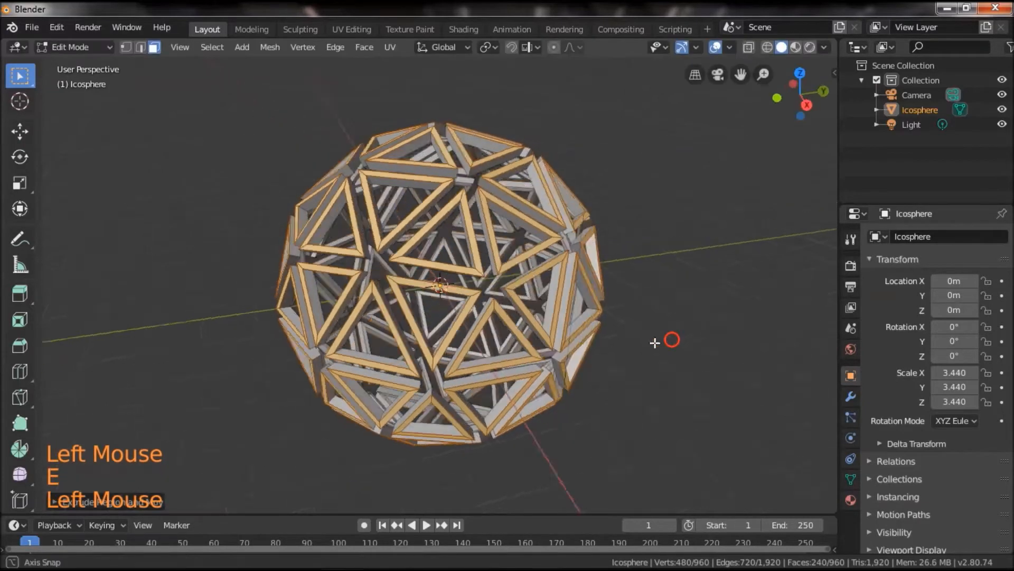
pyautogui.press('Tab')
pyautogui.moveTo(618, 285); pyautogui.dragTo(654, 309)
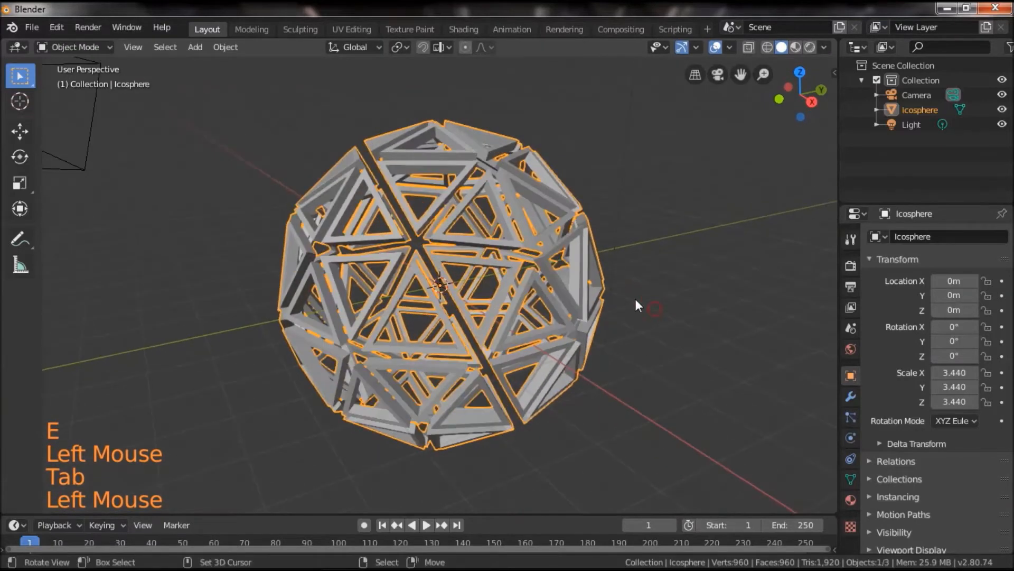
# - Add a Subdivision Surface modifier to the framed icosphere and set its viewport subdivisions to 3
pyautogui.click(850, 397)
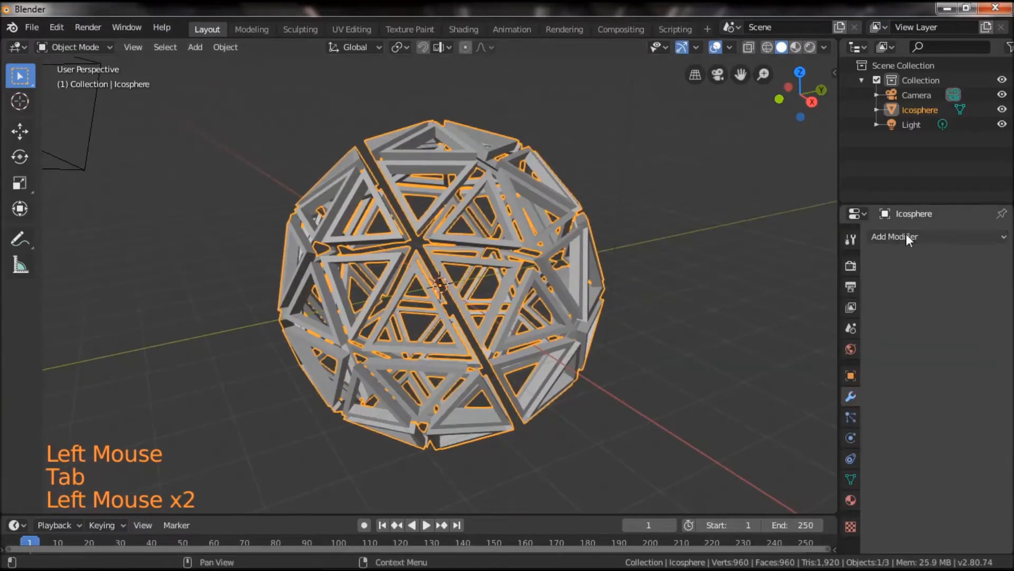
pyautogui.click(906, 236)
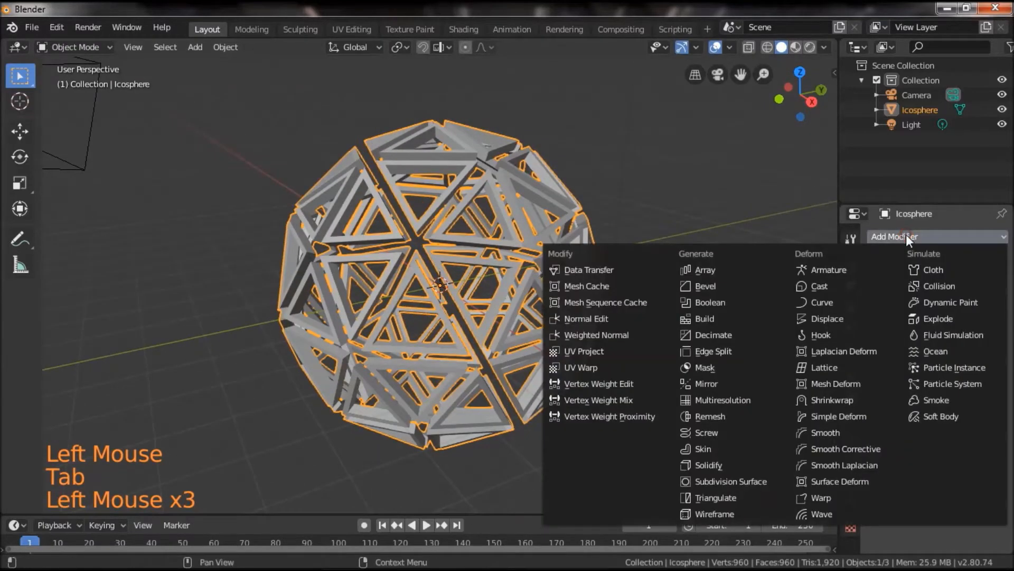
pyautogui.click(721, 481)
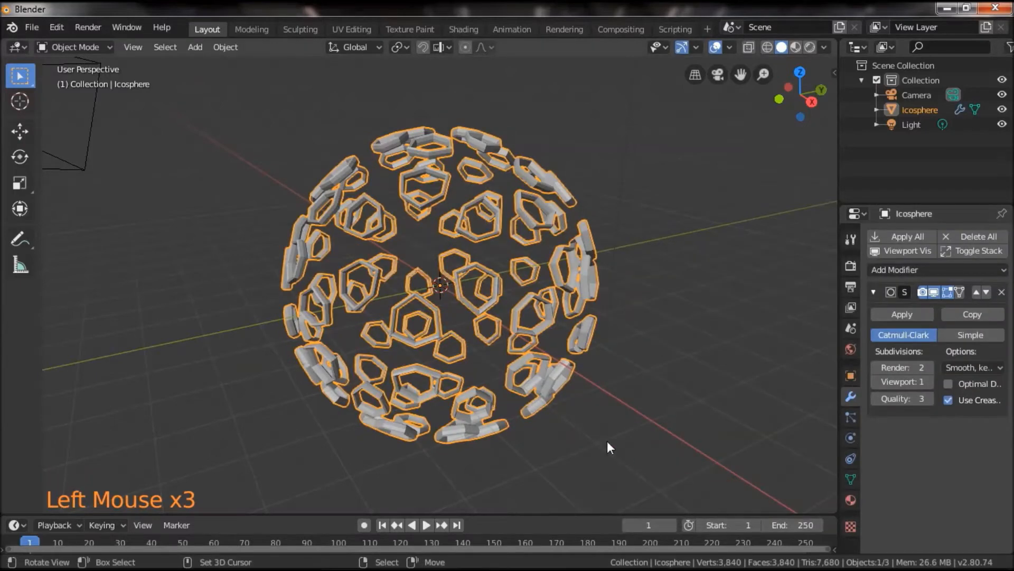
pyautogui.click(927, 382)
pyautogui.click(928, 382)
pyautogui.click(927, 382)
# - Set the pivot point to Individual Origins and scale up the whole mesh so each ring enlarges about its own centre
pyautogui.press('Tab')
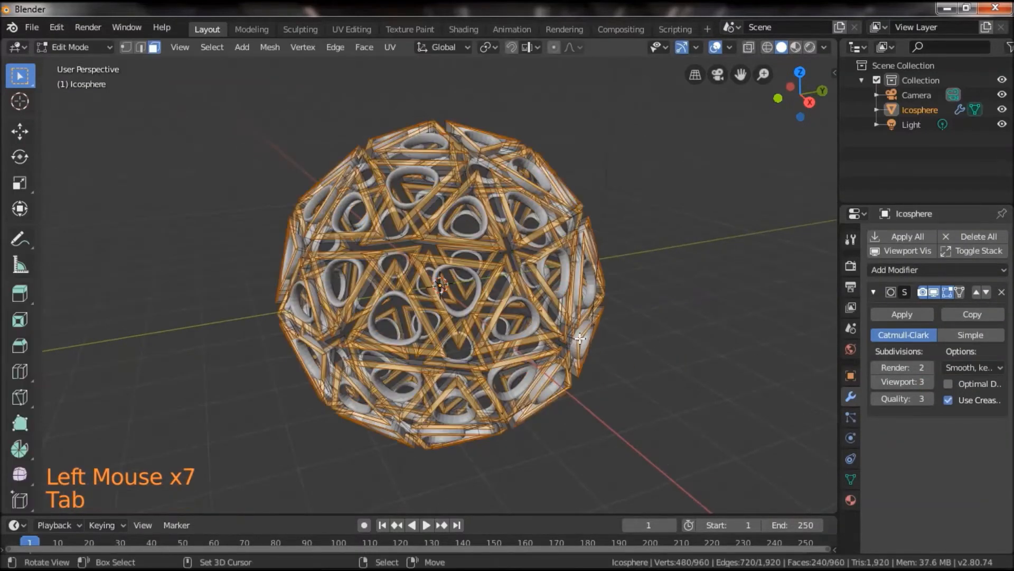
pyautogui.click(488, 47)
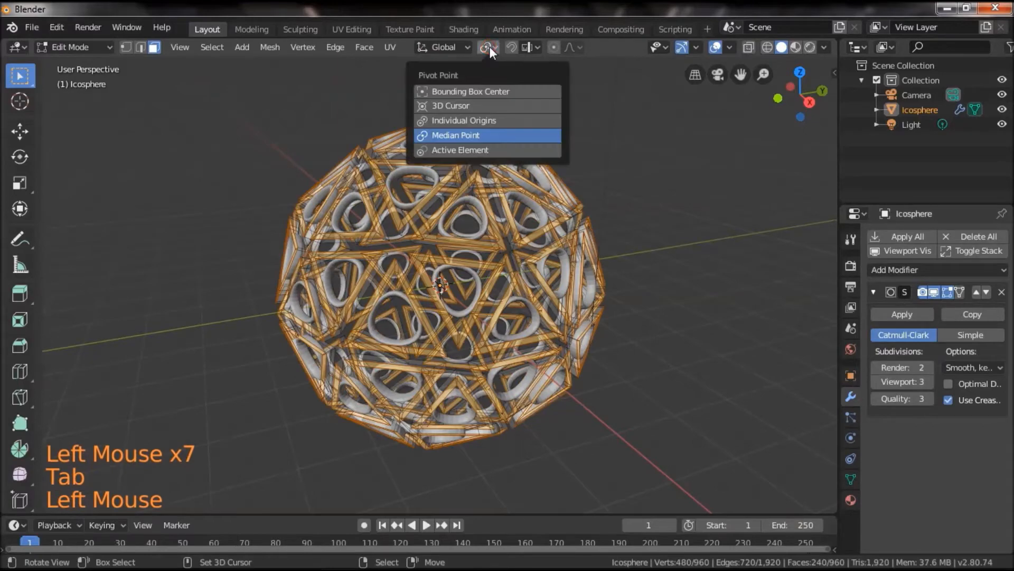
pyautogui.click(453, 119)
pyautogui.scroll(1, 634, 330)
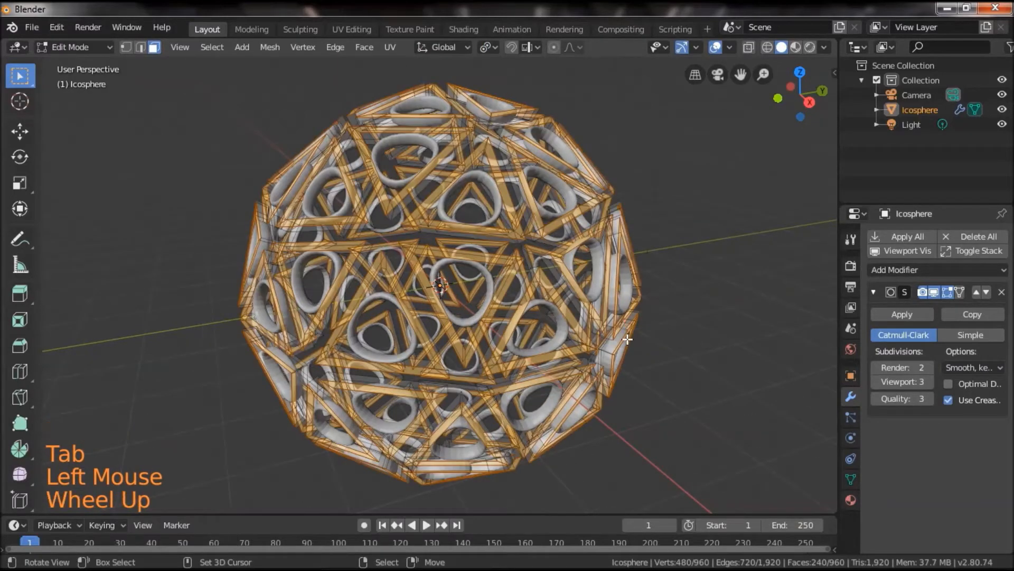
pyautogui.press('a')
pyautogui.press('a')
pyautogui.press('a')
pyautogui.press('a')
pyautogui.press('s')
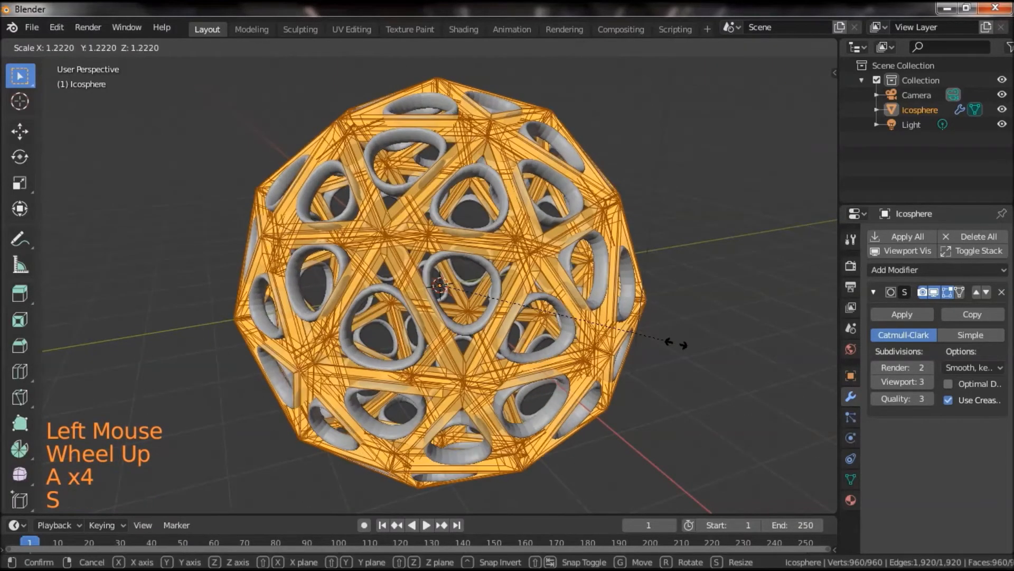
pyautogui.click(732, 346)
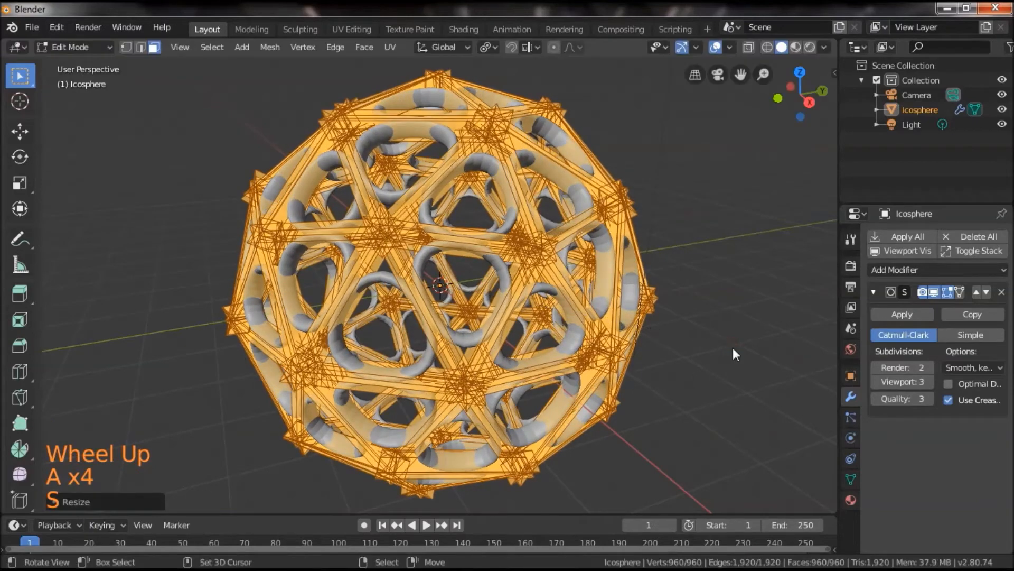
pyautogui.press('Tab')
# - Raise the Subdivision Surface modifier's viewport subdivisions to 6 and apply the modifier
pyautogui.moveTo(696, 359); pyautogui.dragTo(683, 333)
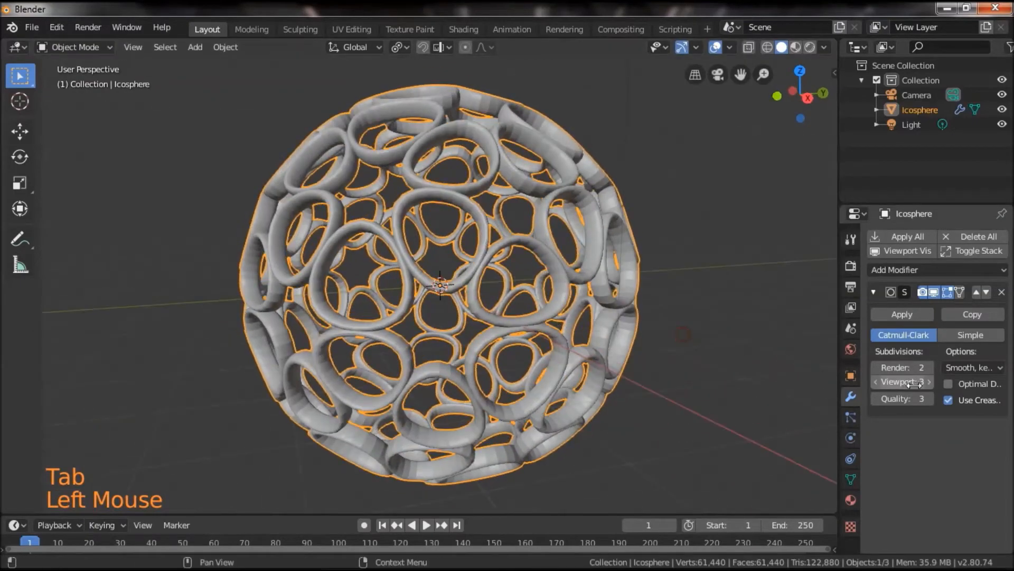
pyautogui.click(932, 385)
pyautogui.click(935, 386)
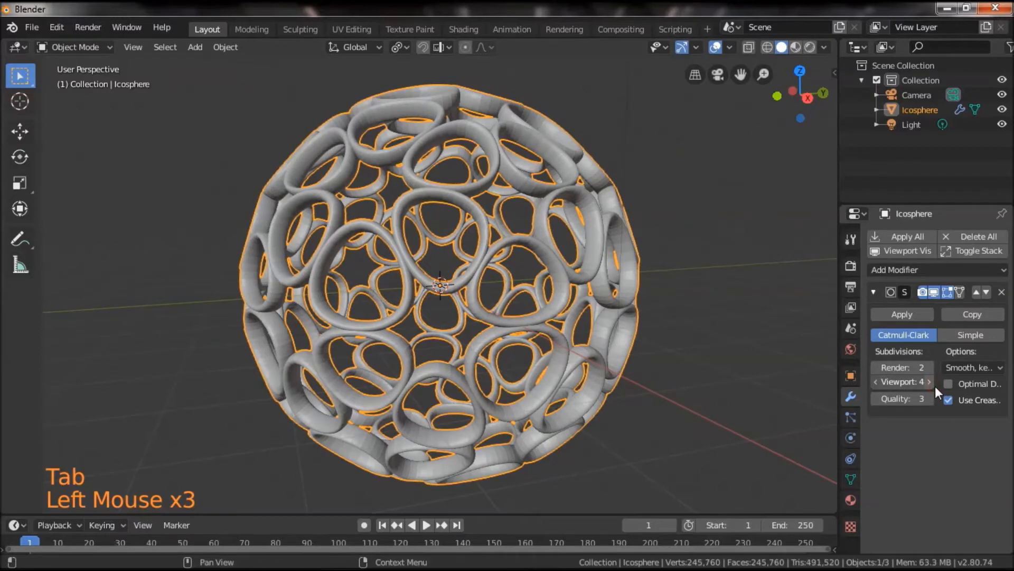
pyautogui.click(934, 385)
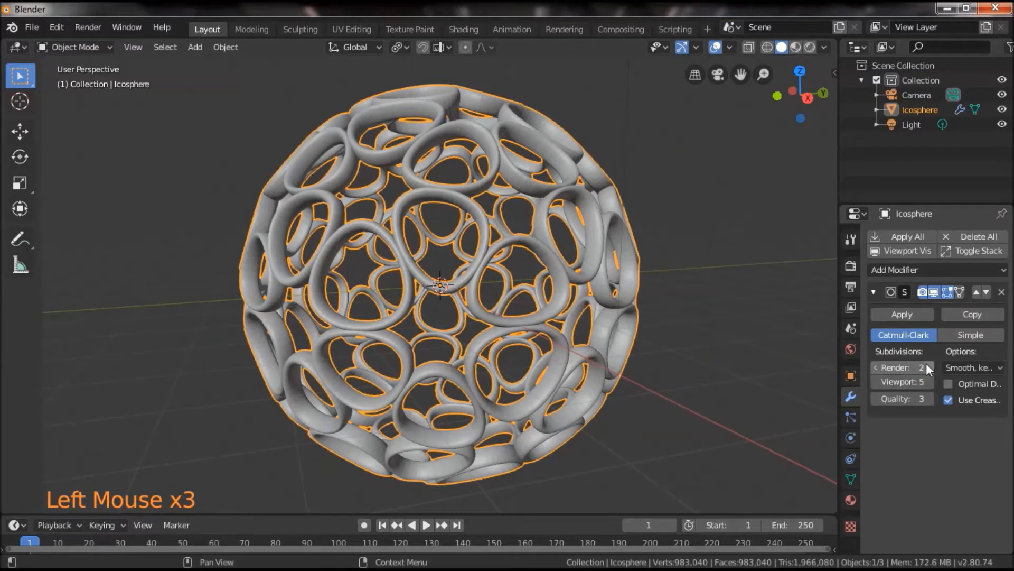
pyautogui.click(929, 383)
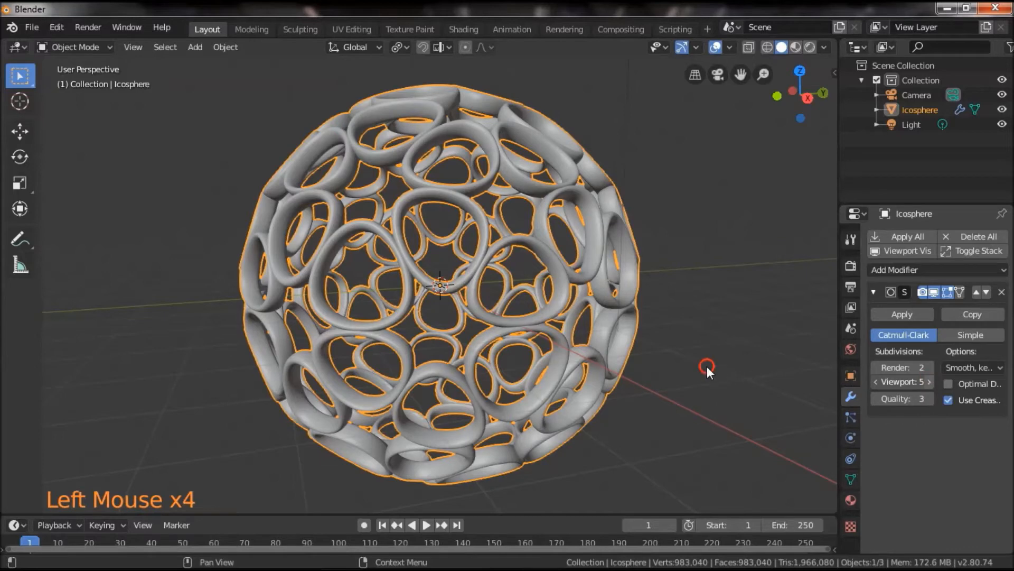
pyautogui.keyDown('alt'); pyautogui.moveTo(684, 353); pyautogui.dragTo(663, 351); pyautogui.keyUp('alt')
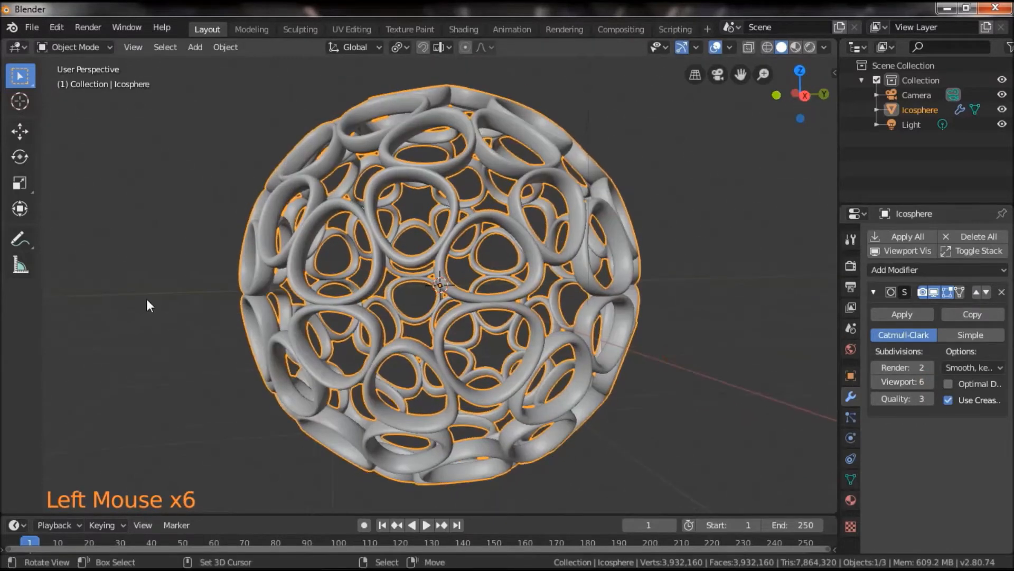
pyautogui.click(898, 314)
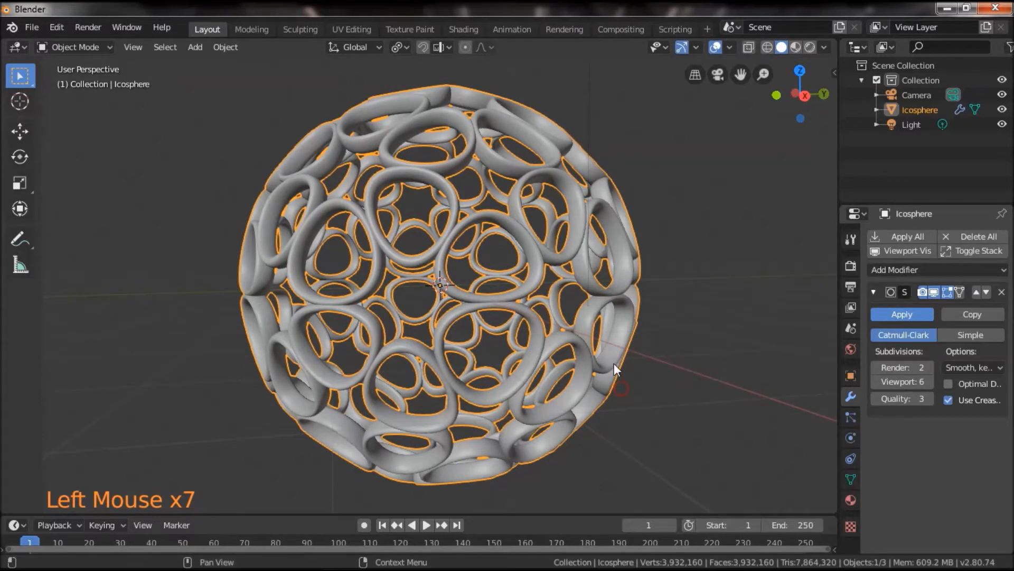
pyautogui.keyDown('alt'); pyautogui.moveTo(749, 417); pyautogui.dragTo(582, 343); pyautogui.keyUp('alt')
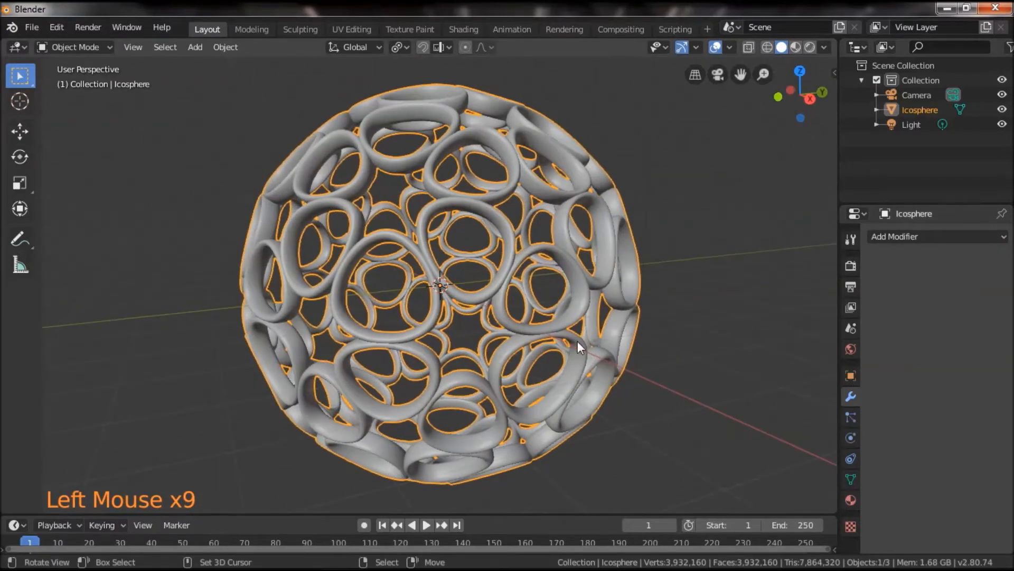
# - Add a point light at the centre of the ringed sphere and set its power to 1000 W
pyautogui.hotkey('shift', 'a')
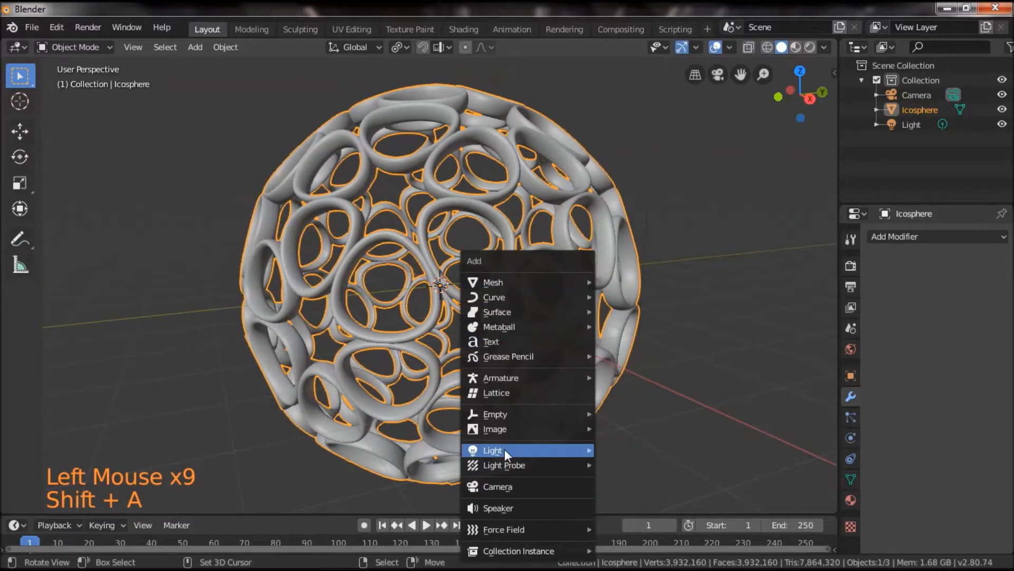
pyautogui.moveTo(520, 452)
pyautogui.click(651, 452)
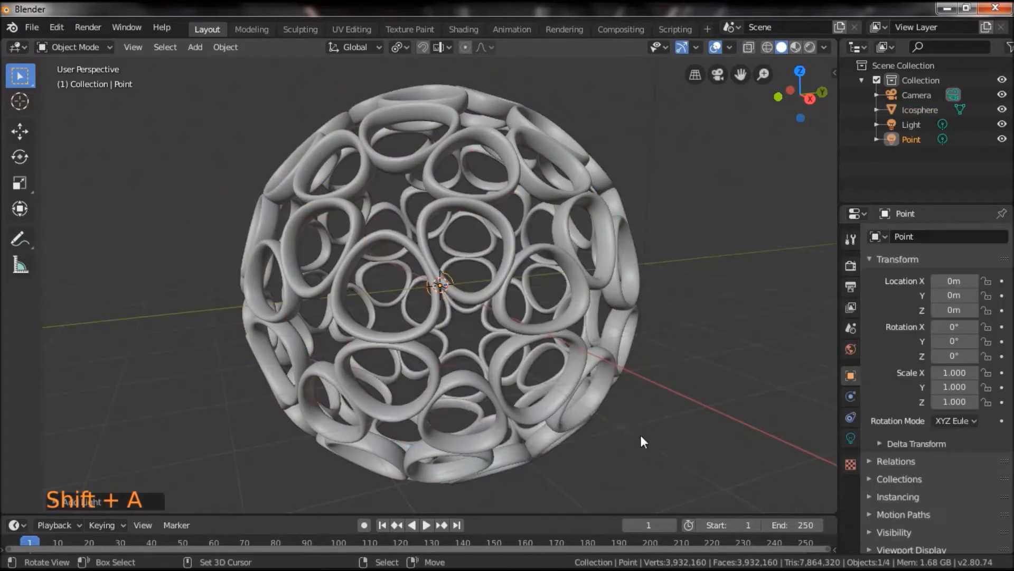
pyautogui.scroll(-2, 556, 381)
pyautogui.click(851, 437)
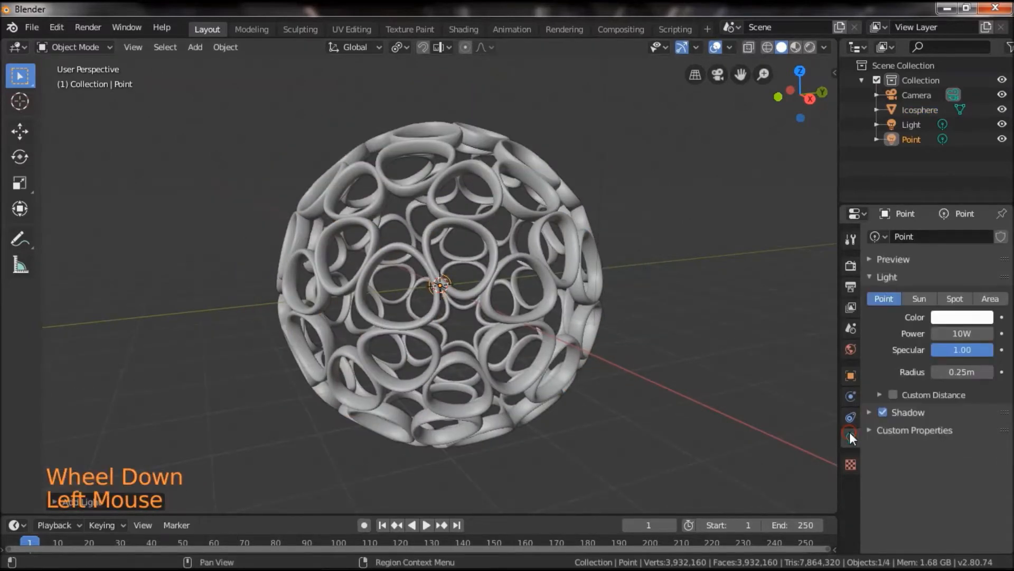
pyautogui.doubleClick(959, 332)
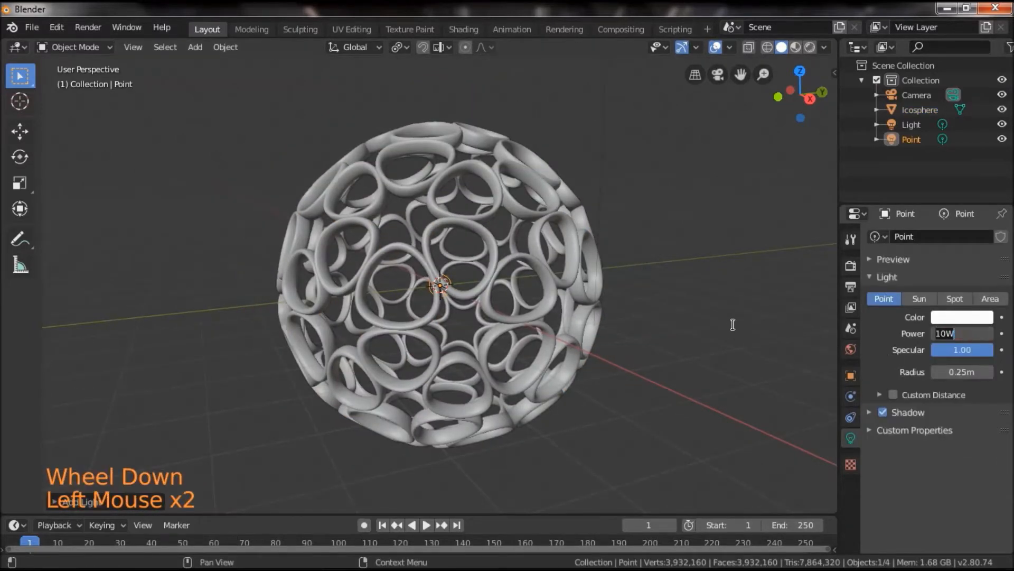
pyautogui.write('1000')
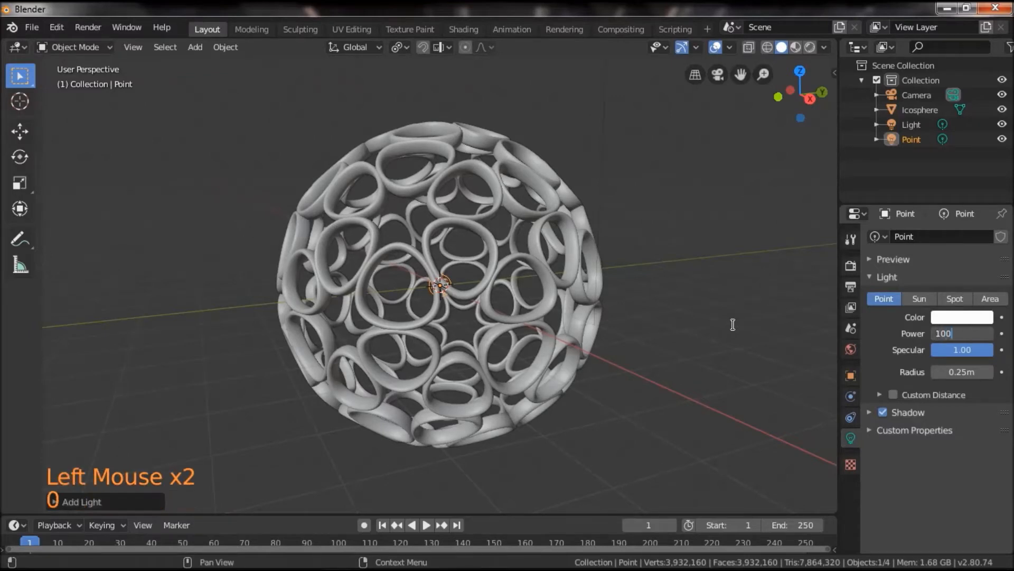
pyautogui.click(717, 296)
# - Apply smooth shading to the ringed icosphere
pyautogui.moveTo(674, 369); pyautogui.dragTo(546, 286)
pyautogui.scroll(-2, 606, 381)
pyautogui.rightClick(547, 286)
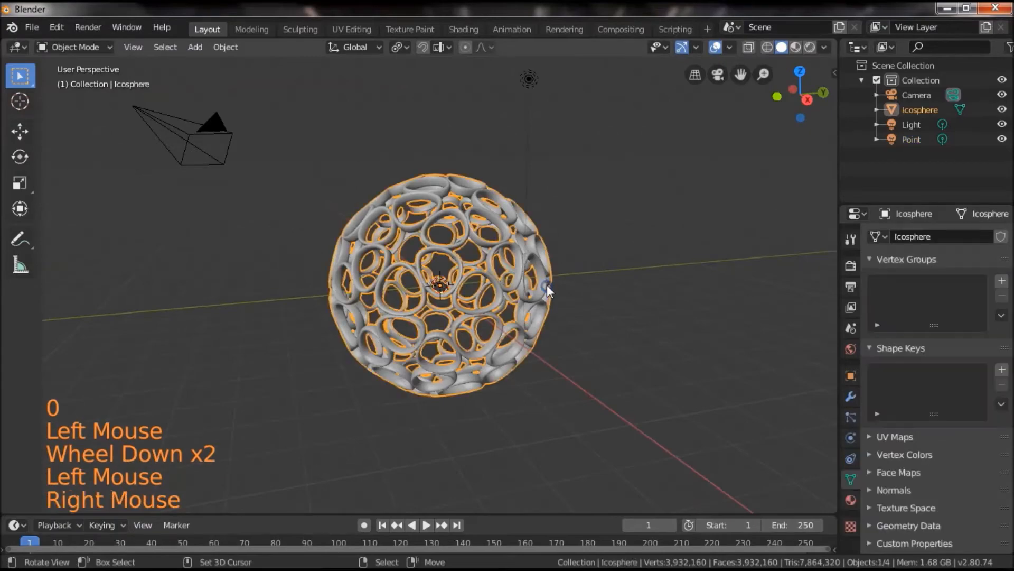
pyautogui.scroll(8, 516, 279)
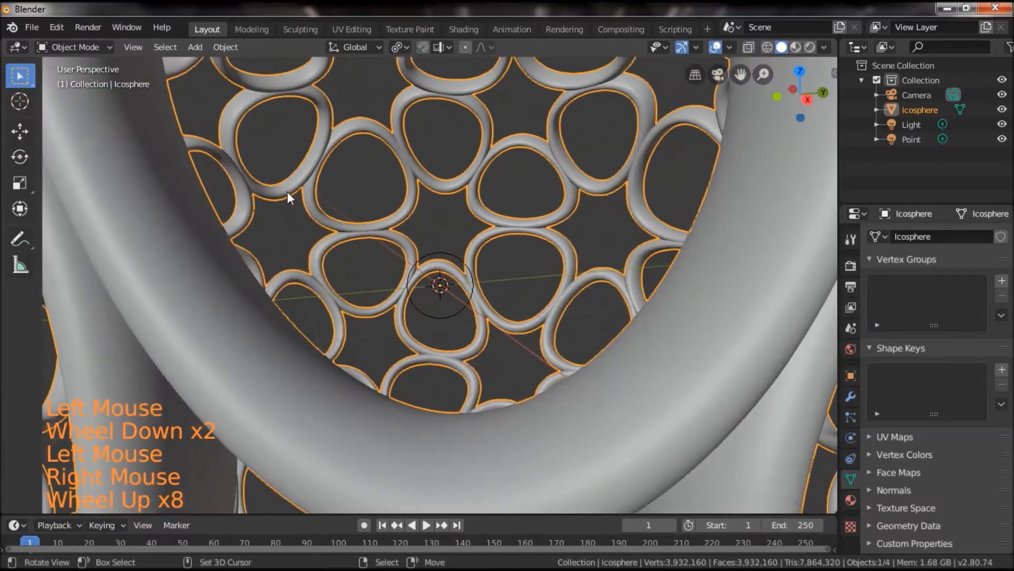
pyautogui.scroll(-7, 303, 313)
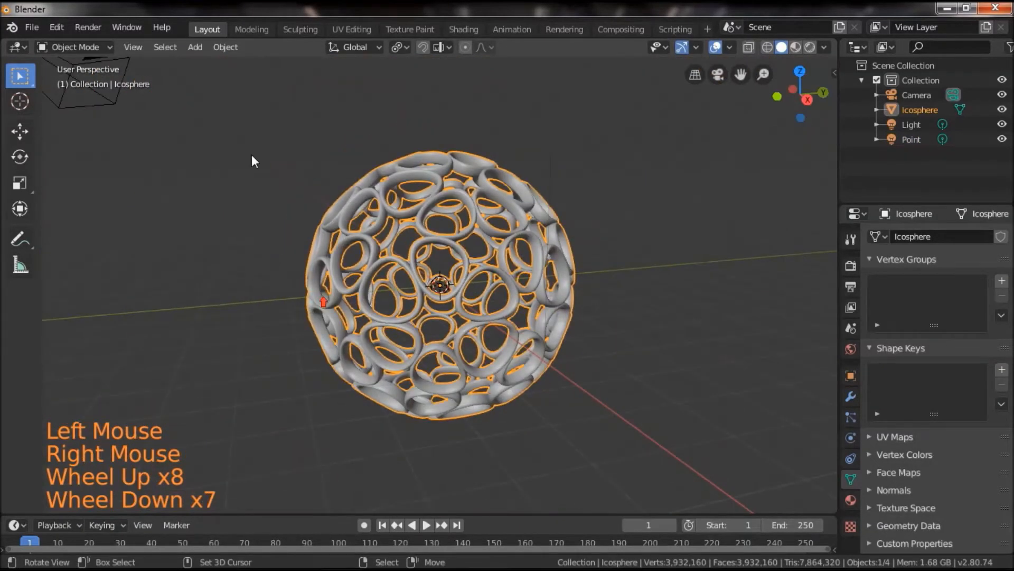
pyautogui.scroll(1, 251, 154)
pyautogui.click(226, 47)
pyautogui.click(262, 342)
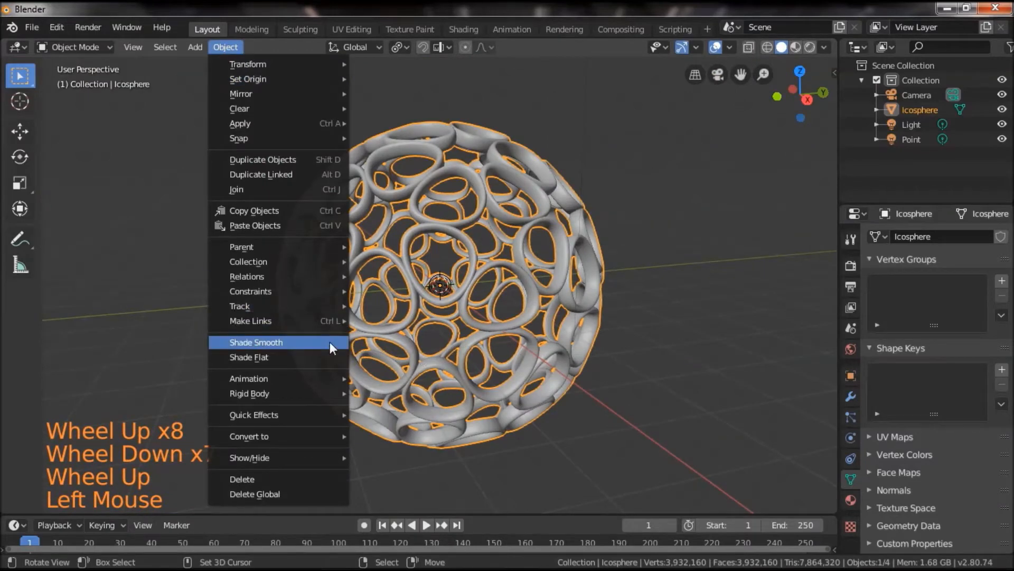
pyautogui.moveTo(456, 415); pyautogui.dragTo(516, 380)
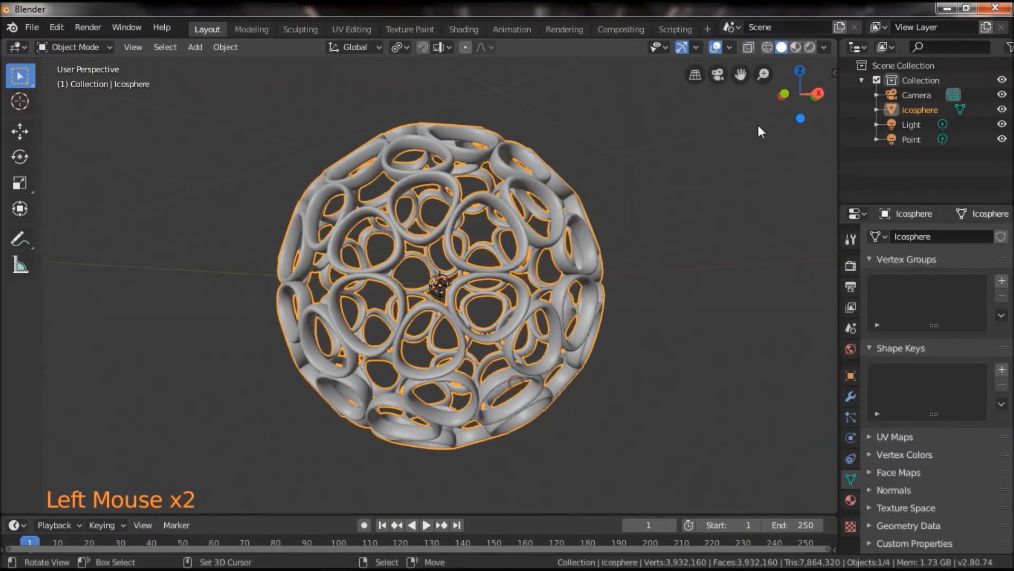
# - View the scene through the camera and lock the camera to the view
pyautogui.click(717, 74)
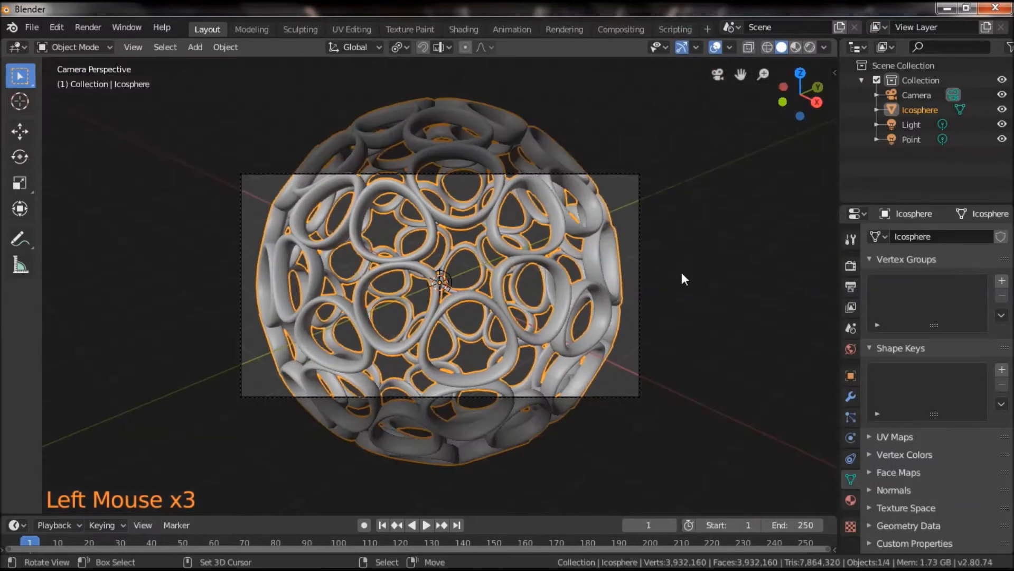
pyautogui.press('n')
pyautogui.click(826, 158)
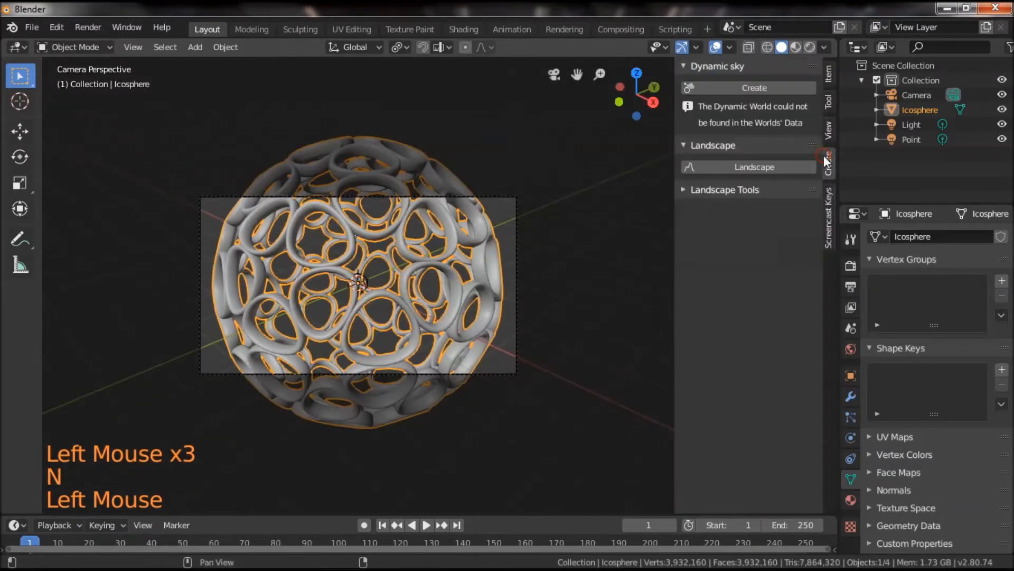
pyautogui.click(827, 130)
pyautogui.scroll(3, 470, 296)
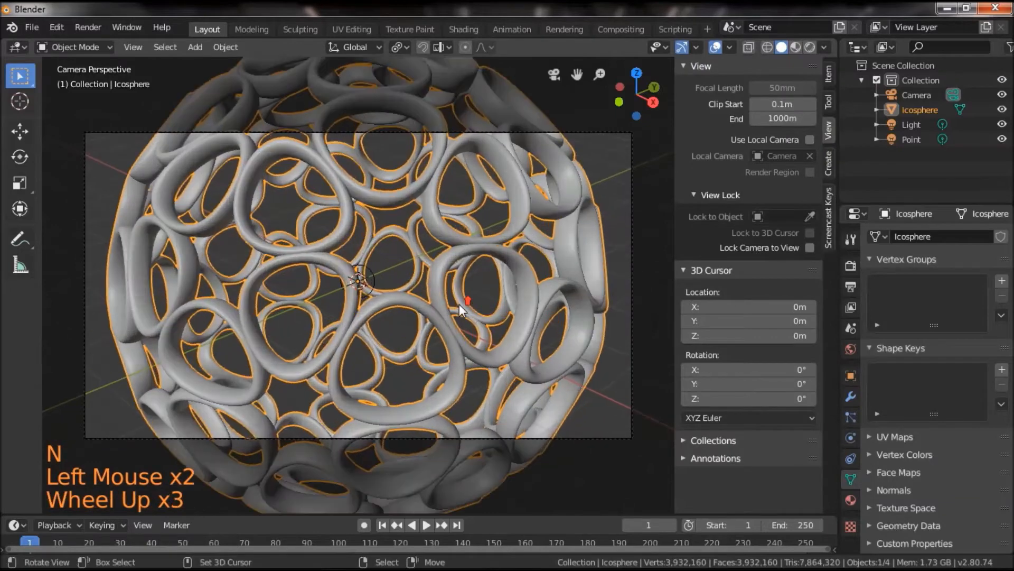
pyautogui.click(810, 247)
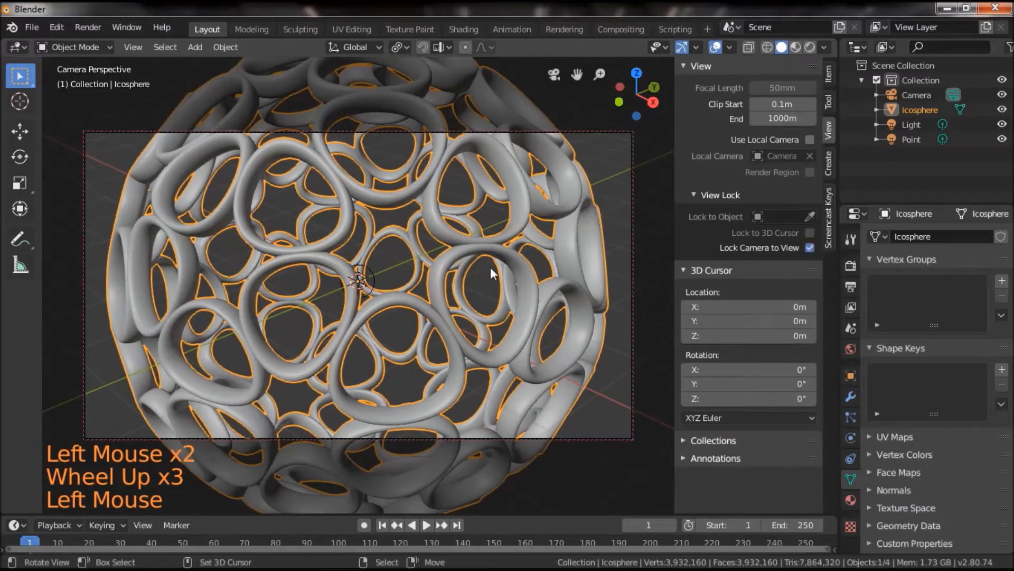
# - Pull the camera back until the whole ringed sphere fits inside the camera frame with space around it
pyautogui.scroll(-3, 484, 273)
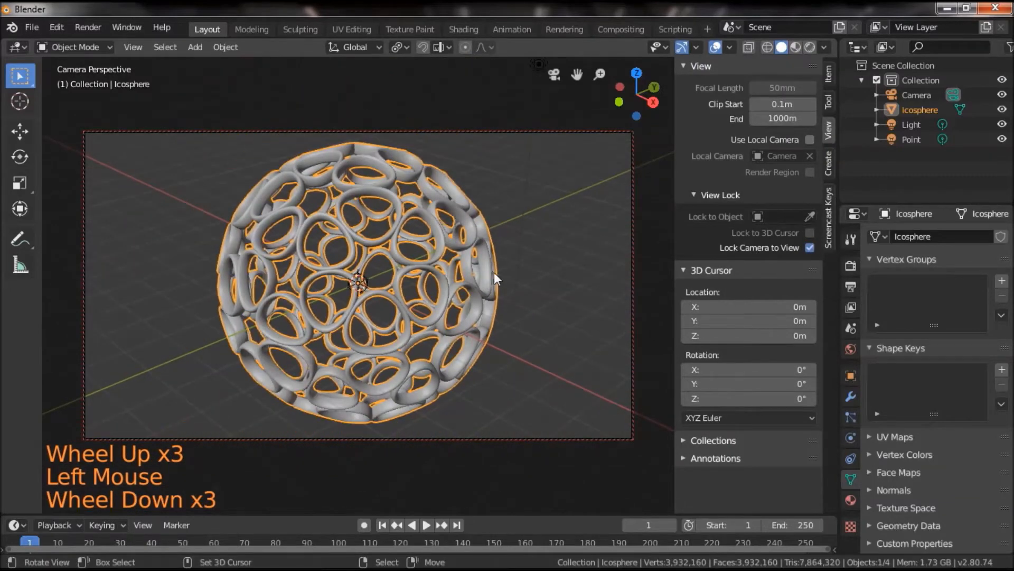
pyautogui.scroll(-1, 490, 286)
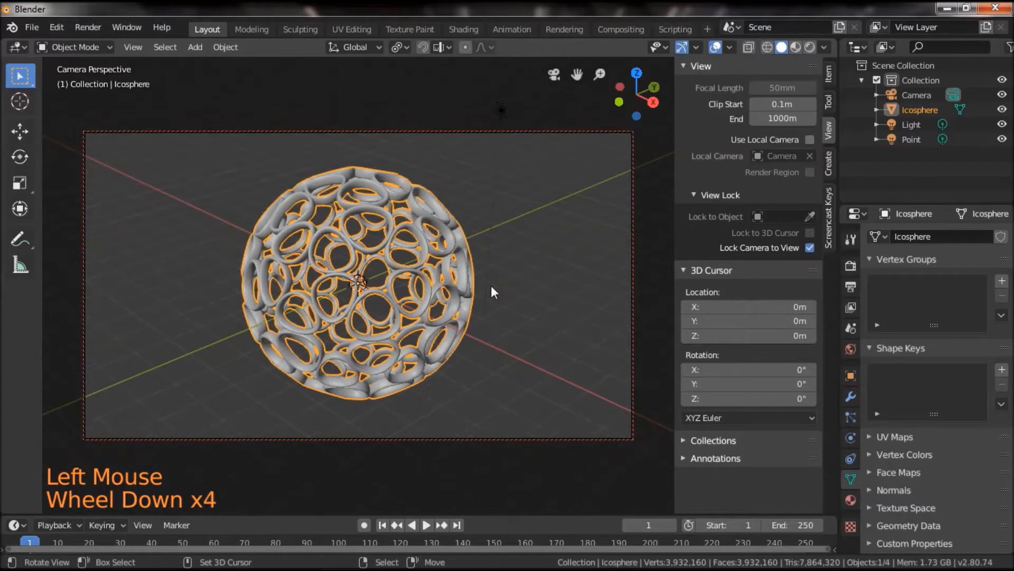
pyautogui.scroll(1, 490, 285)
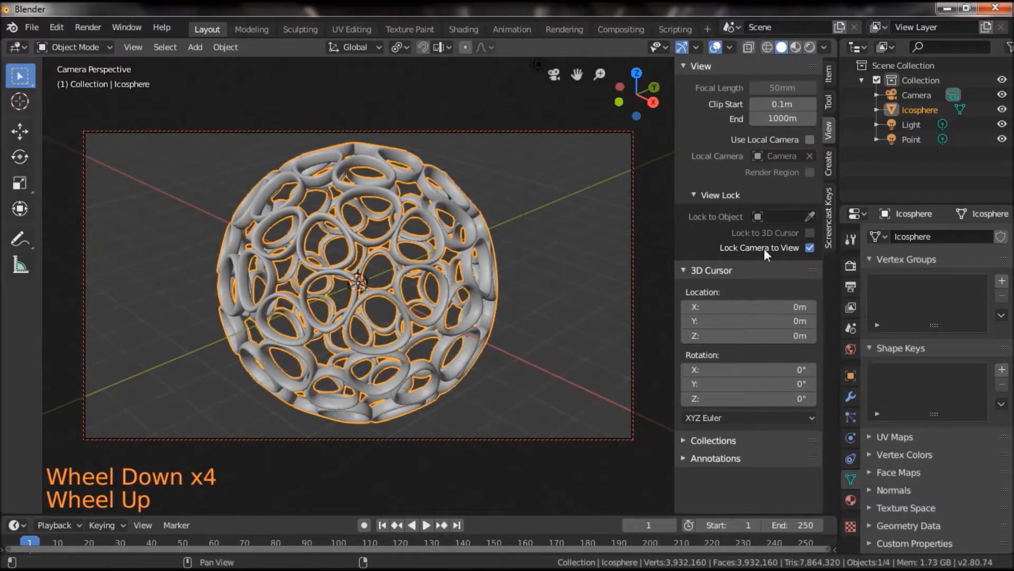
pyautogui.keyDown('ctrl'); pyautogui.moveTo(448, 274); pyautogui.dragTo(447, 287); pyautogui.keyUp('ctrl')
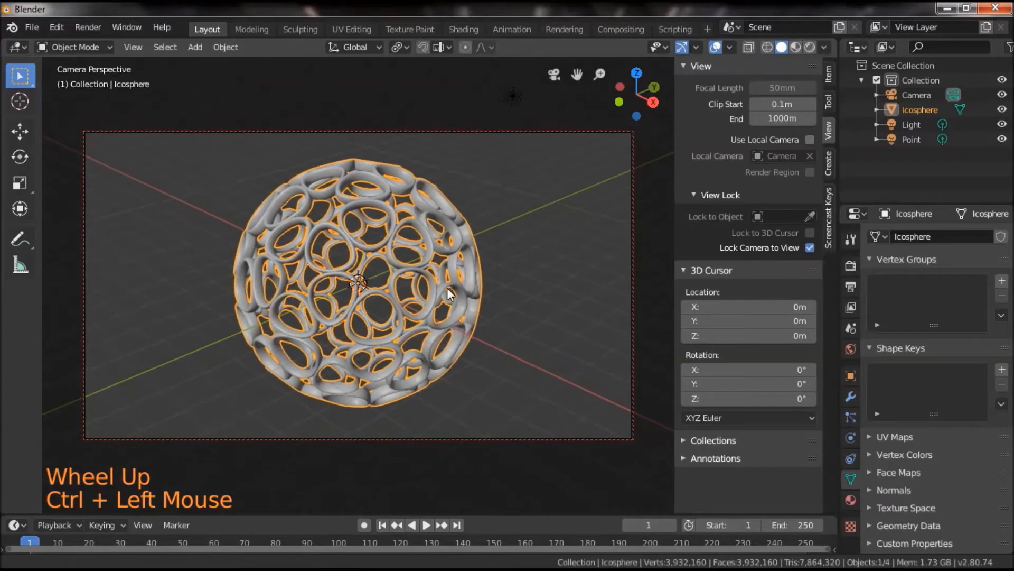
# - Delete the original light outside the sphere, switch the viewport to rendered shading and hide the sidebar
pyautogui.rightClick(513, 95)
pyautogui.press('x')
pyautogui.click(520, 207)
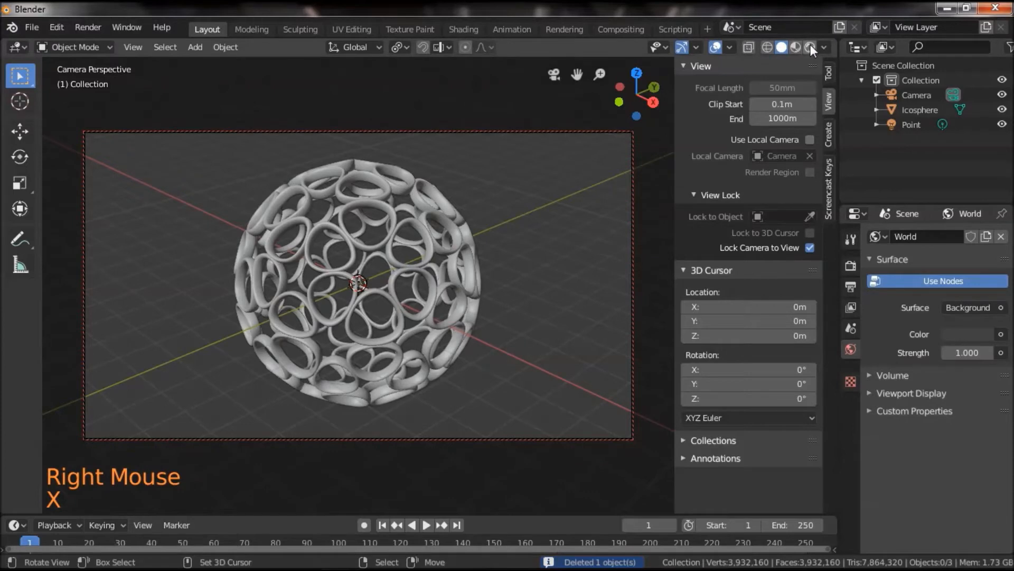
pyautogui.press('n')
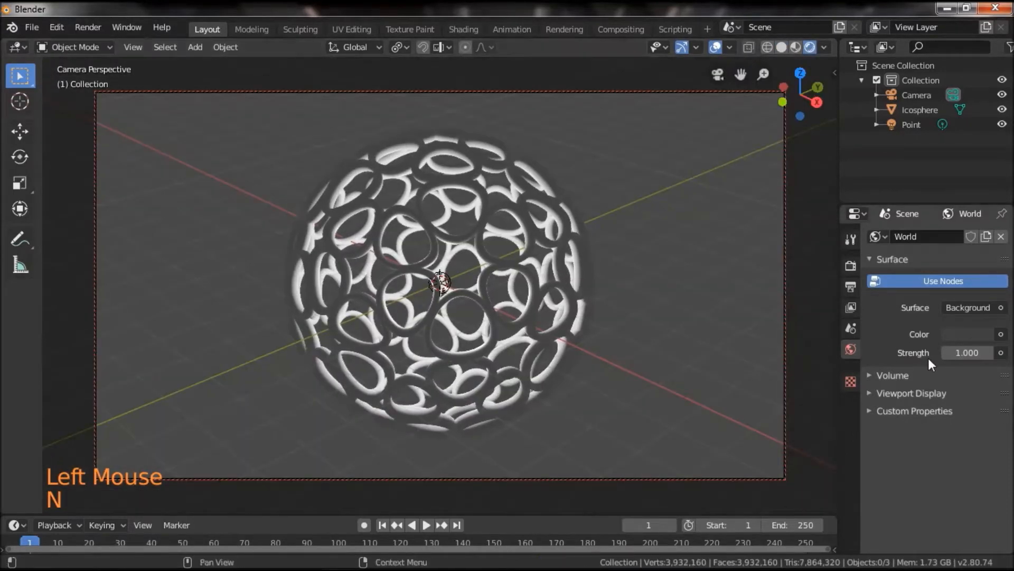
# - Split the 3D viewport into two side by side and enable Ambient Occlusion, Bloom and Motion Blur for the Eevee render
pyautogui.moveTo(839, 51); pyautogui.dragTo(460, 84)
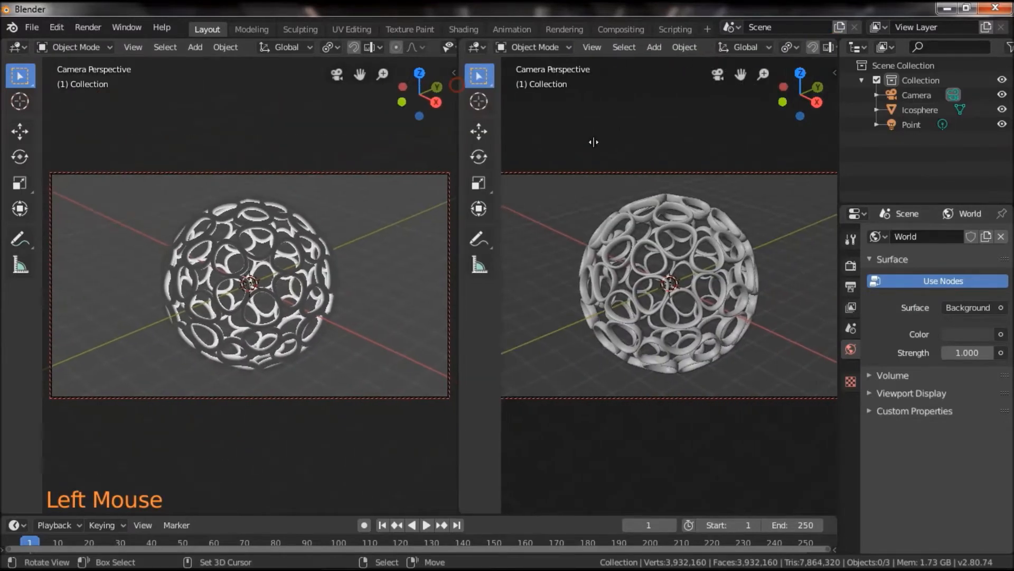
pyautogui.click(855, 267)
pyautogui.click(881, 336)
pyautogui.click(883, 354)
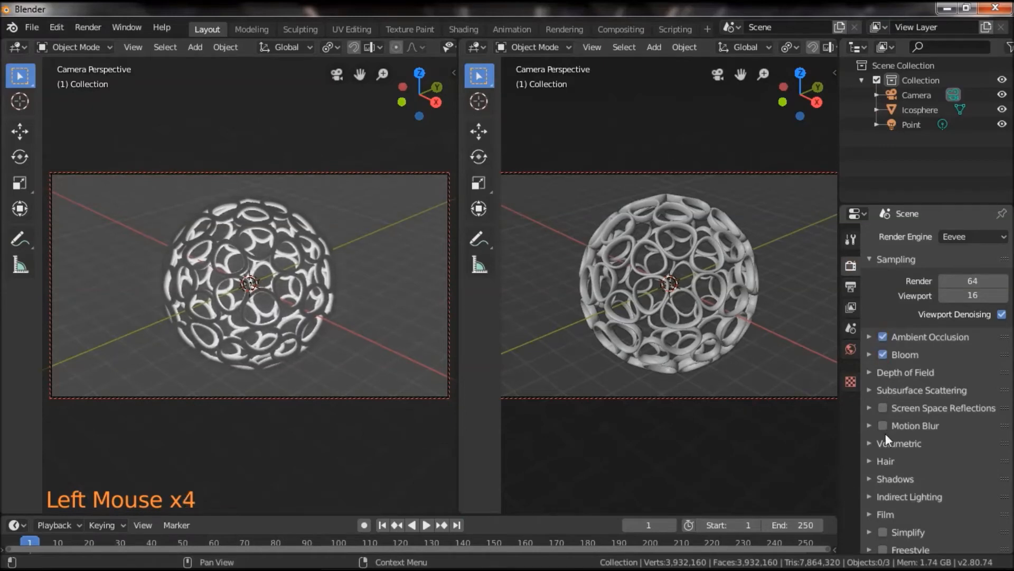
pyautogui.click(882, 426)
# - Turn the second viewport into a Shader Editor without its sidebar, showing the World shader nodes
pyautogui.click(476, 47)
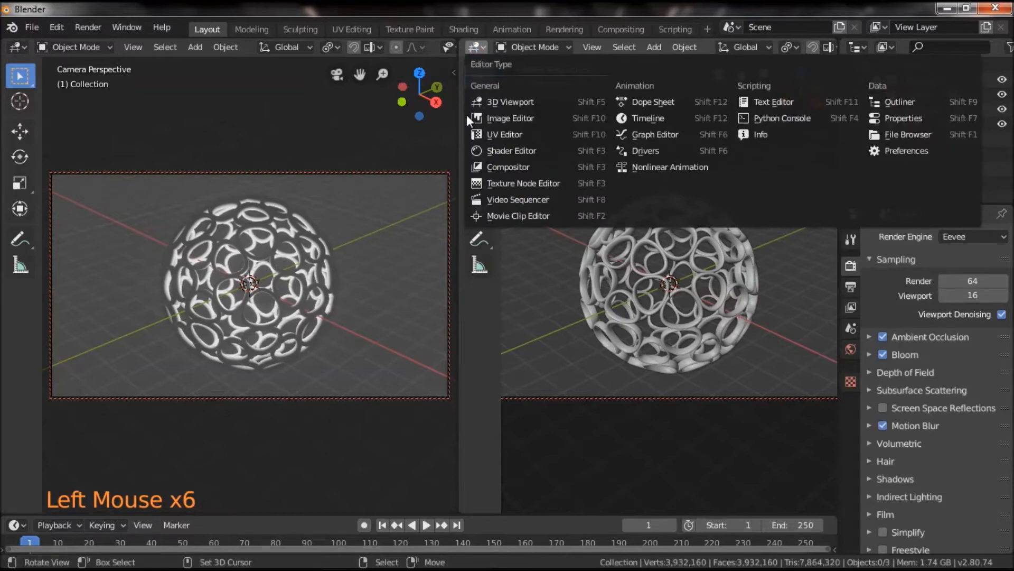
pyautogui.click(505, 150)
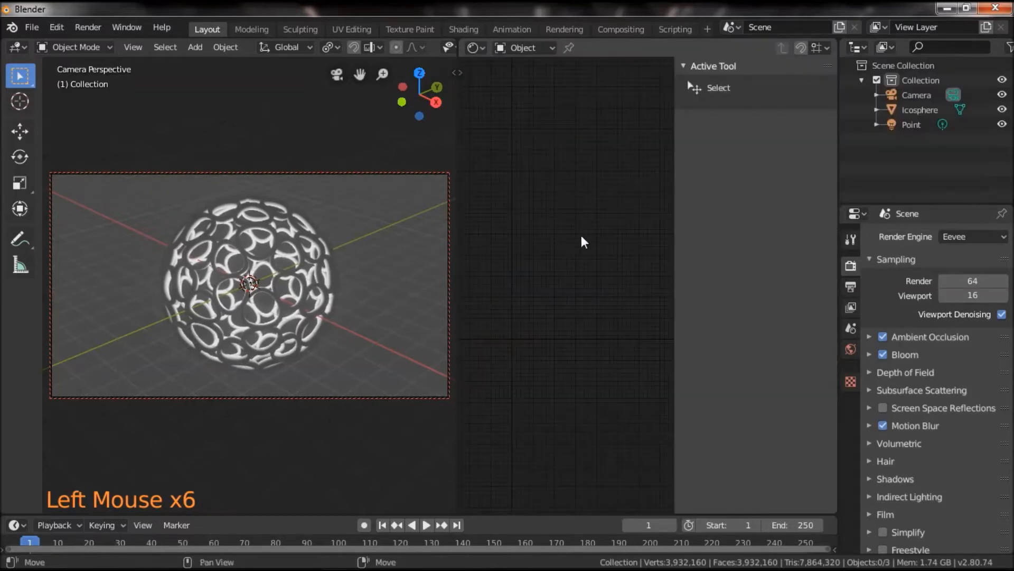
pyautogui.press('n')
pyautogui.click(526, 48)
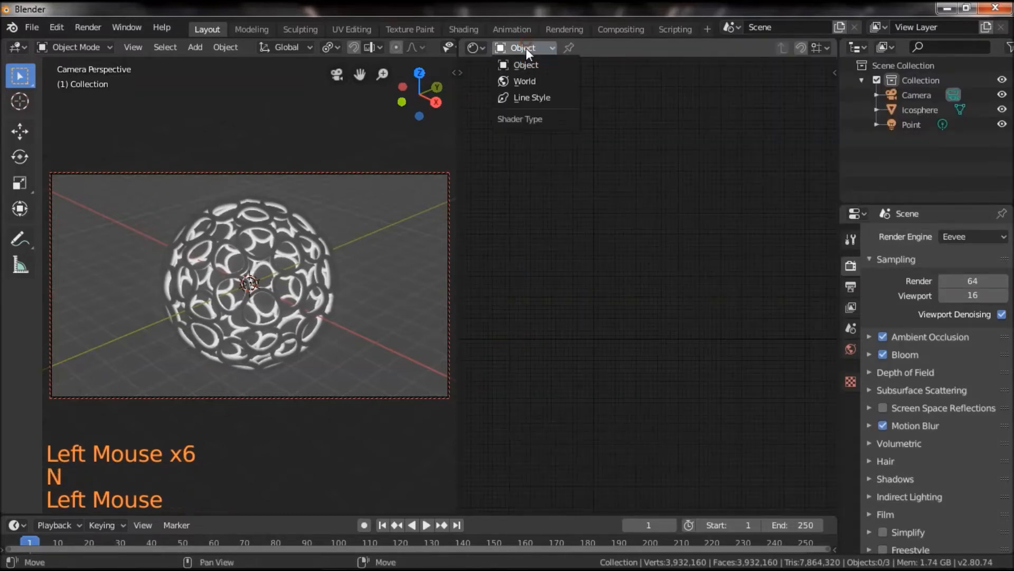
pyautogui.click(532, 84)
pyautogui.scroll(6, 638, 288)
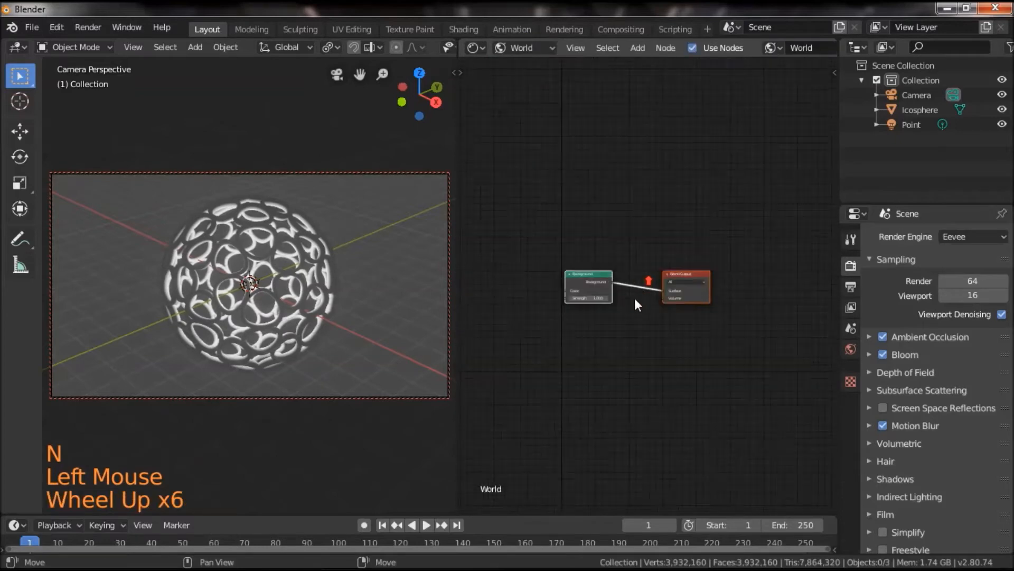
pyautogui.scroll(8, 638, 290)
# - Add a Volume Scatter node below the Background node and link its Volume output to the World Output's Volume input
pyautogui.hotkey('shift', 'a')
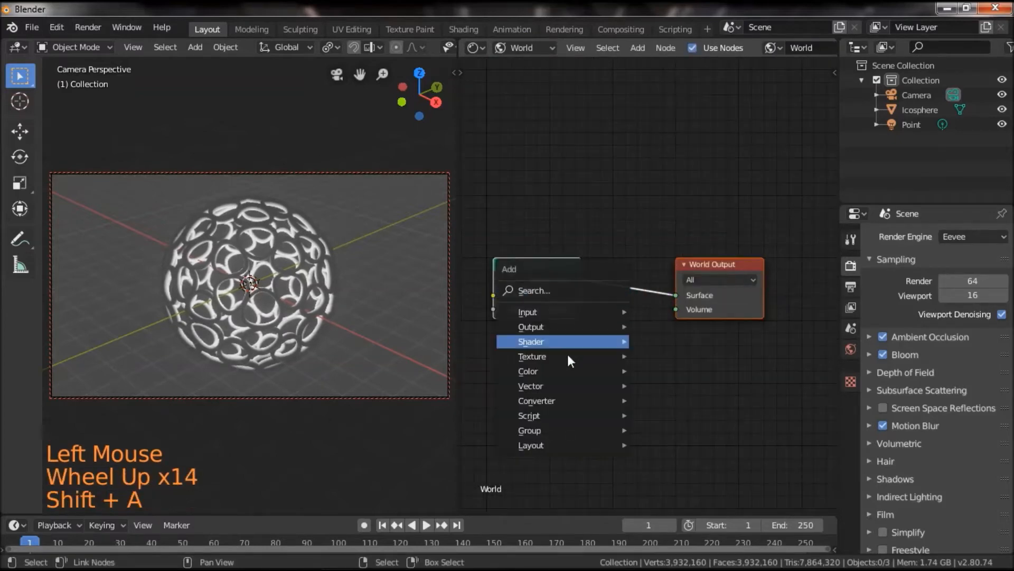
pyautogui.moveTo(543, 342)
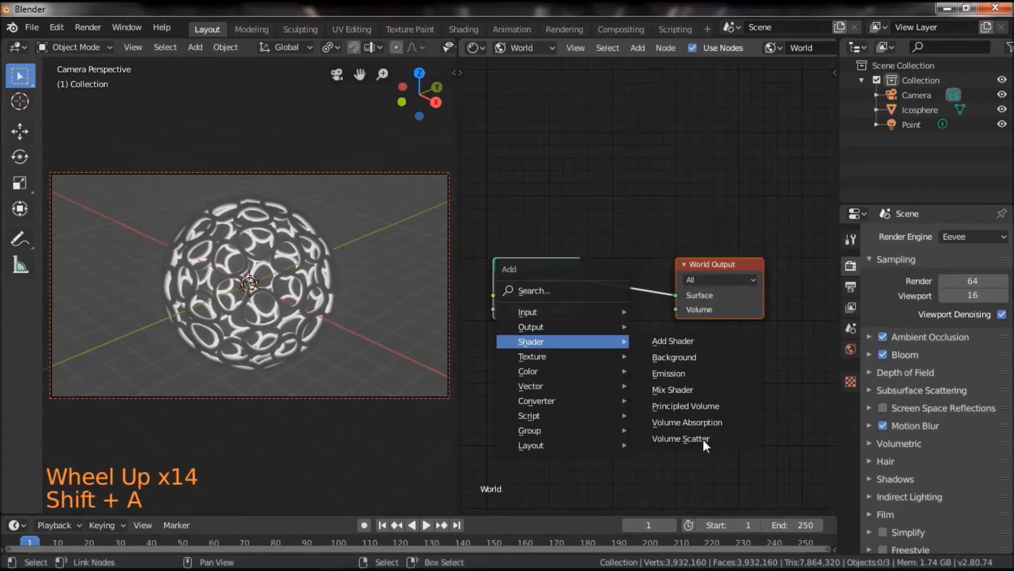
pyautogui.click(702, 439)
pyautogui.click(545, 362)
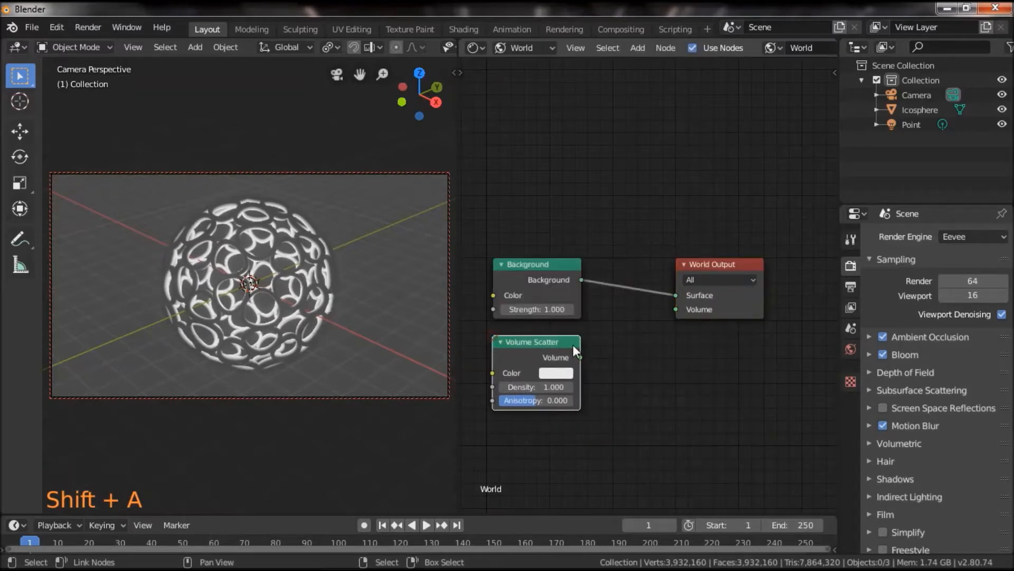
pyautogui.moveTo(581, 357); pyautogui.dragTo(682, 306)
# - Set the Volume Scatter node's density to 0.05
pyautogui.doubleClick(549, 387)
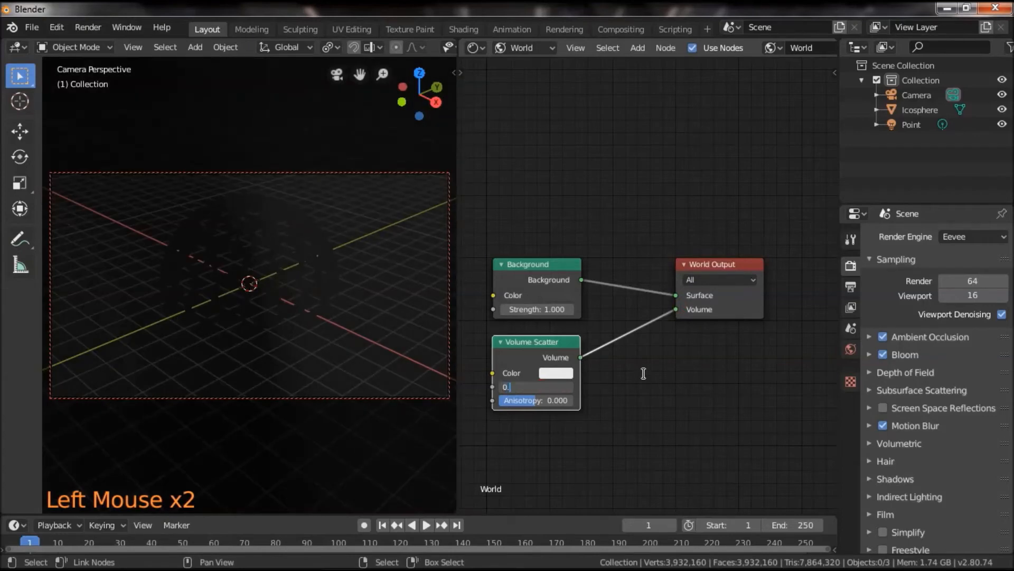
pyautogui.write('0.05')
pyautogui.press('Return')
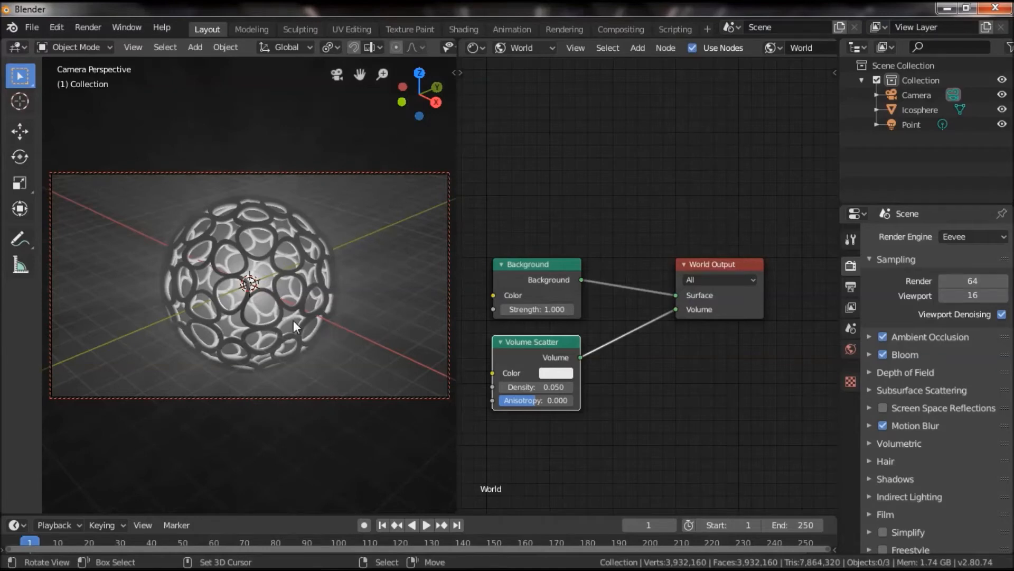
# - Add a plane at the sphere's centre and scale it up until it extends well beyond the sphere
pyautogui.hotkey('shift', 'a')
pyautogui.moveTo(254, 284)
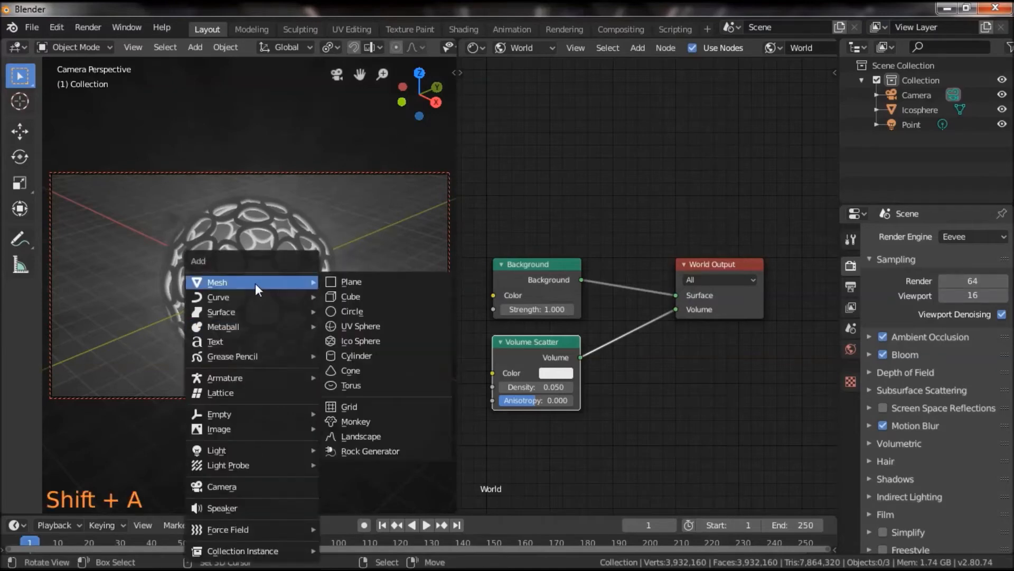
pyautogui.click(384, 282)
pyautogui.press('s')
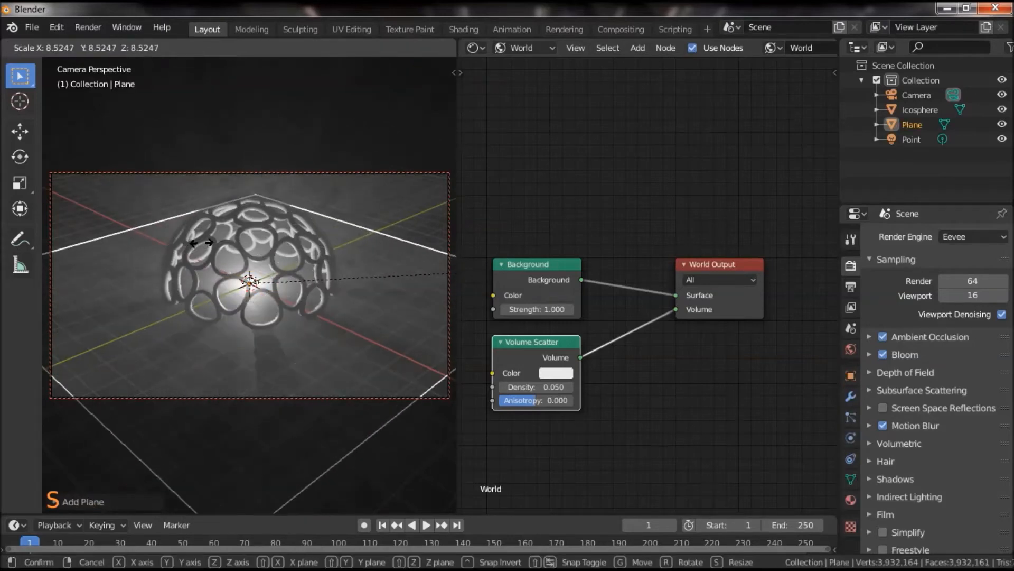
pyautogui.click(342, 239)
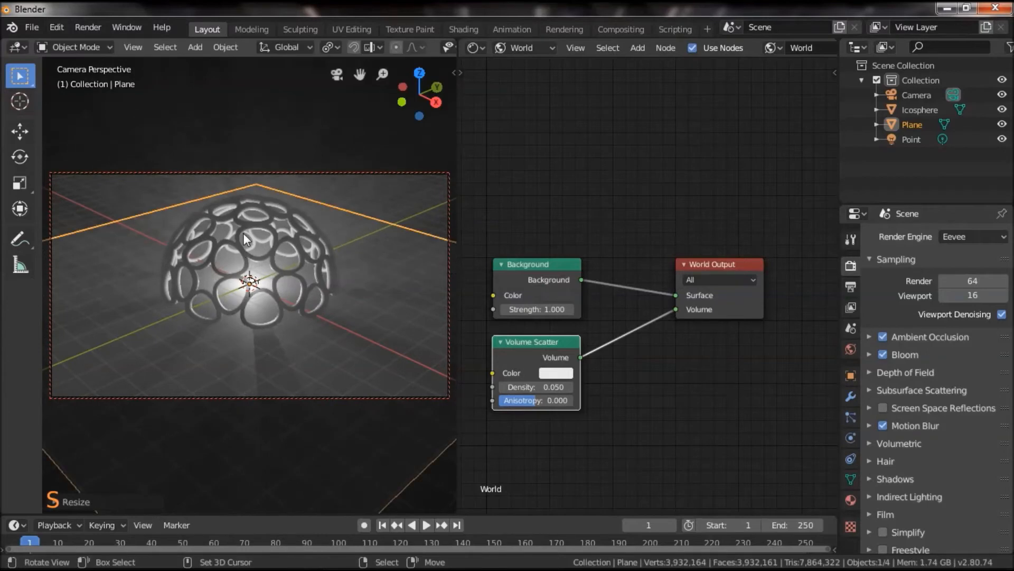
# - Rotate the plane freely by about 55° so it faces the camera as a backdrop crossing the sphere's centre
pyautogui.press('r')
pyautogui.press('r')
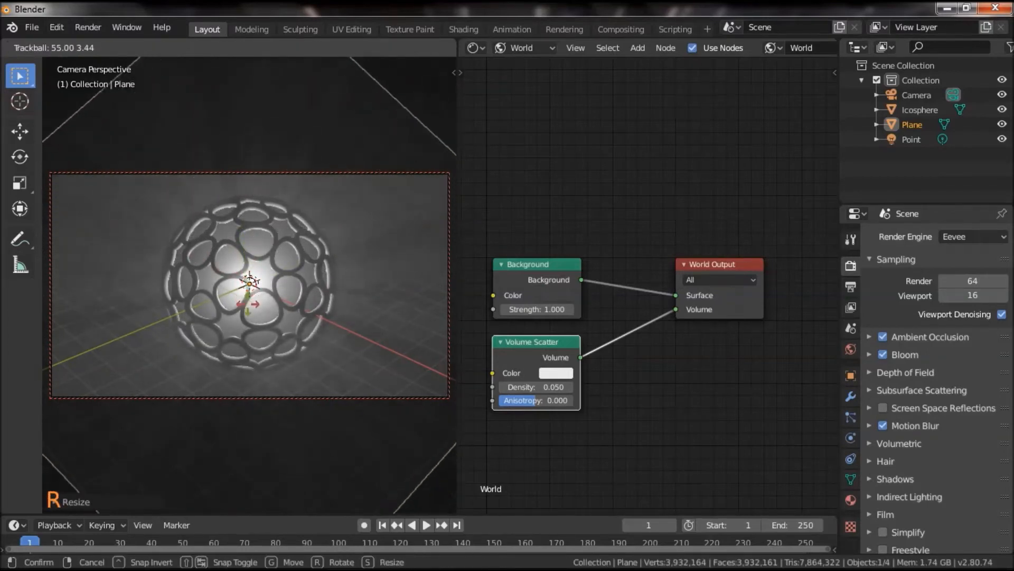
pyautogui.click(248, 304)
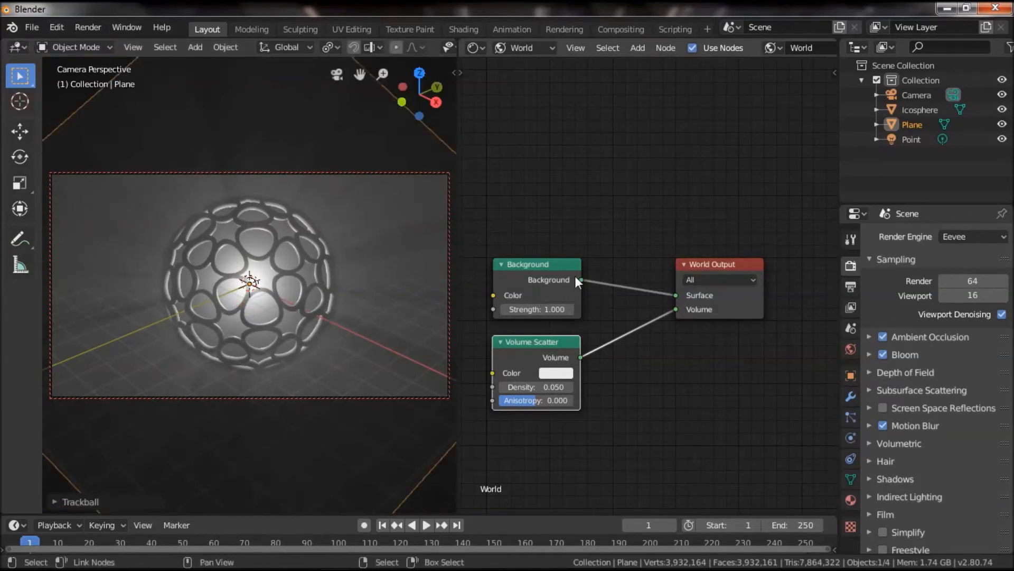
# - Delete the World's Background node and move the Volume Scatter node up beside the World Output
pyautogui.click(562, 263)
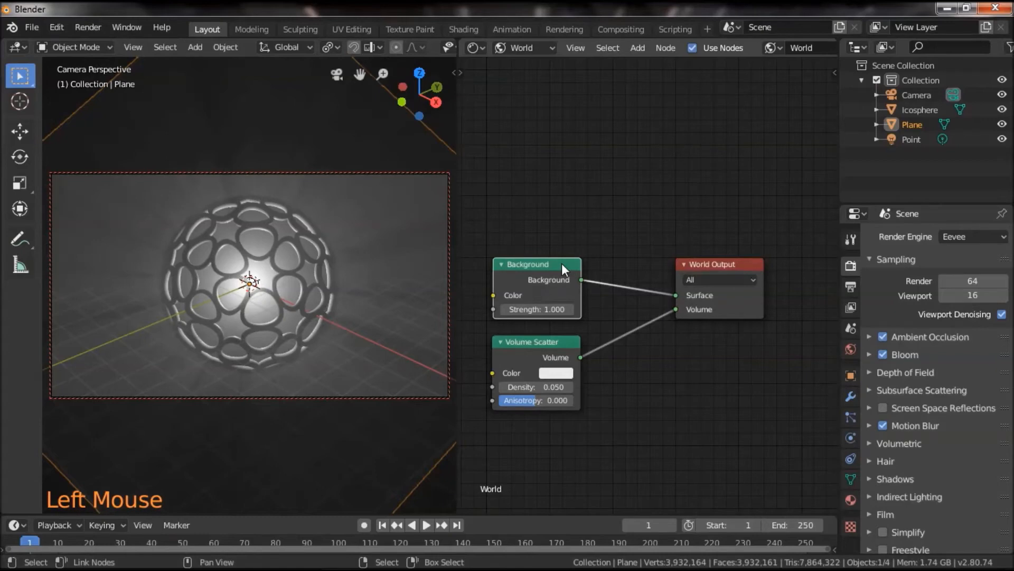
pyautogui.press('x')
pyautogui.moveTo(529, 341); pyautogui.dragTo(592, 240)
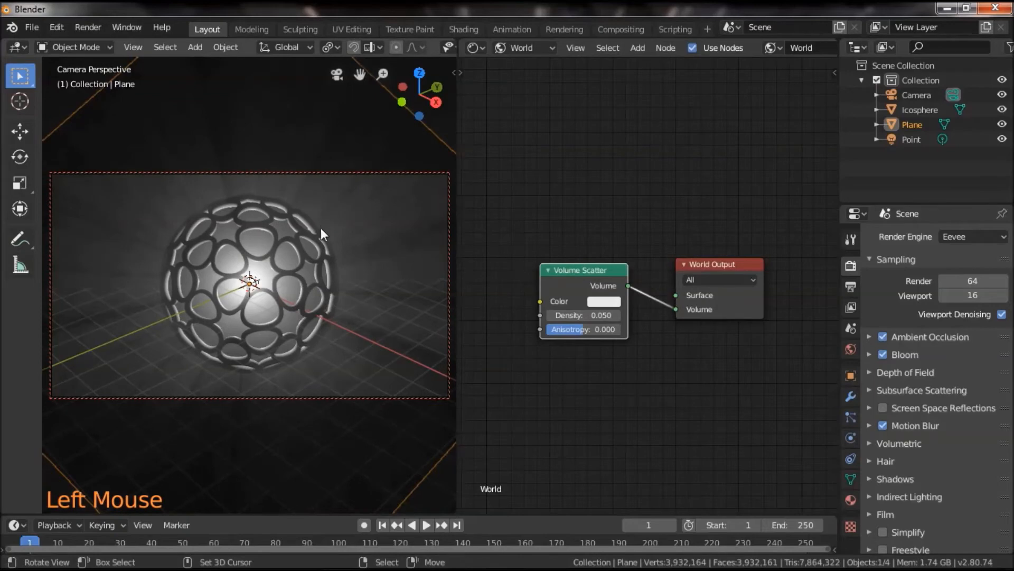
# - Scale the icosphere down to roughly two thirds of its size and bring the camera closer until the sphere nearly fills the frame's height
pyautogui.rightClick(295, 252)
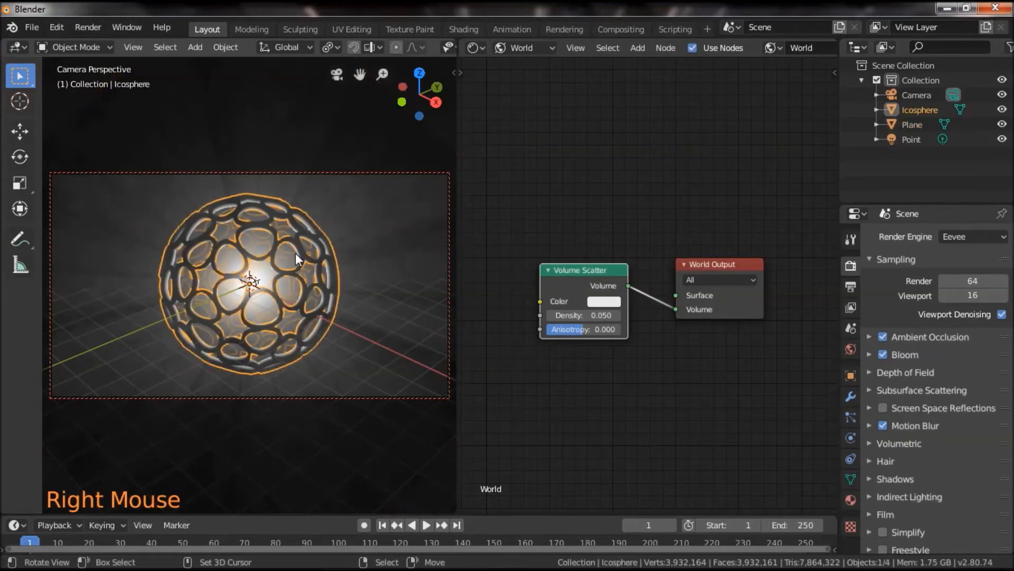
pyautogui.press('s')
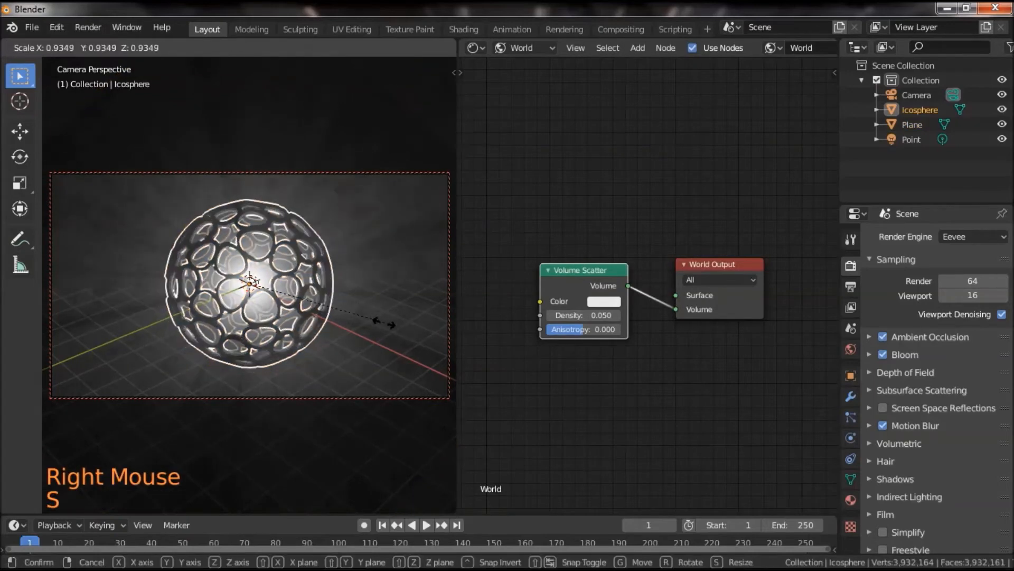
pyautogui.click(348, 315)
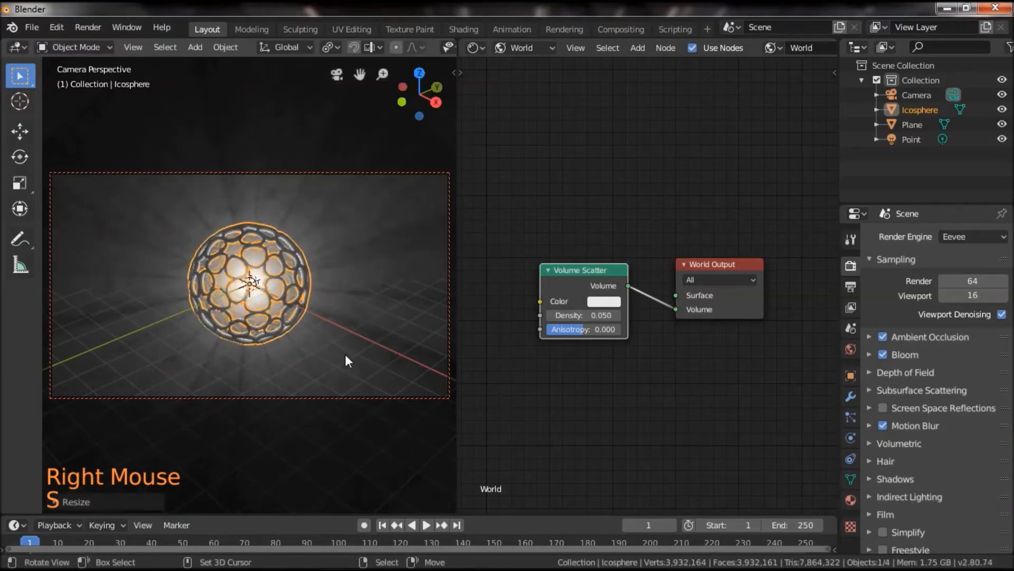
pyautogui.scroll(1, 357, 366)
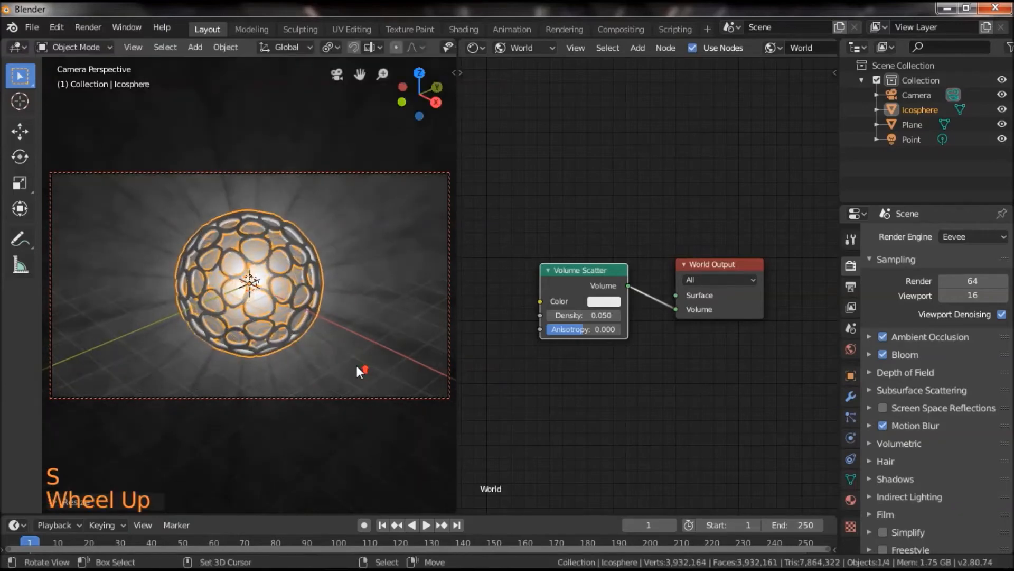
pyautogui.scroll(1, 357, 370)
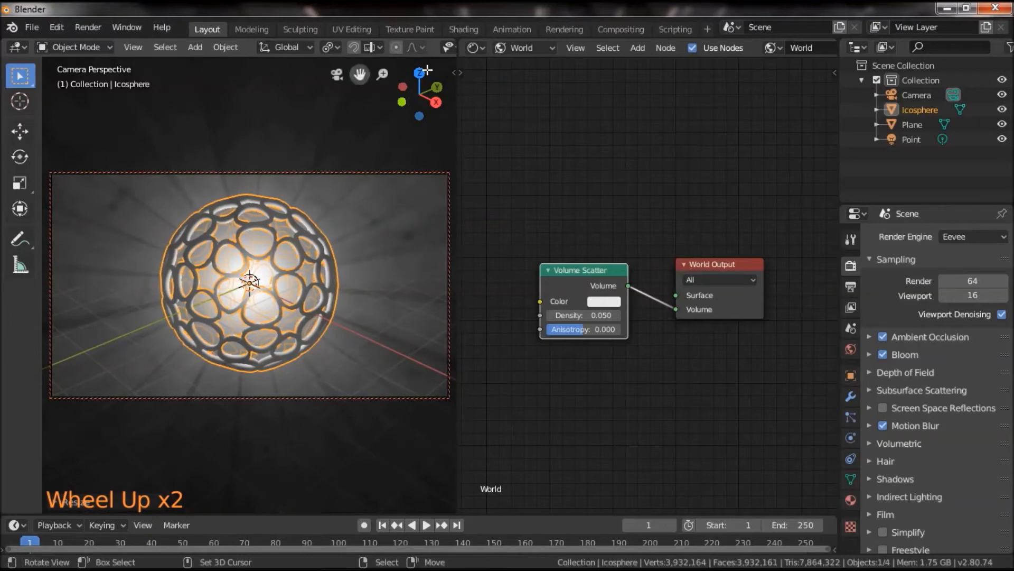
# - Merge the node editor area into the 3D viewport, render the still image, and close the render window after inspecting it
pyautogui.click(550, 107)
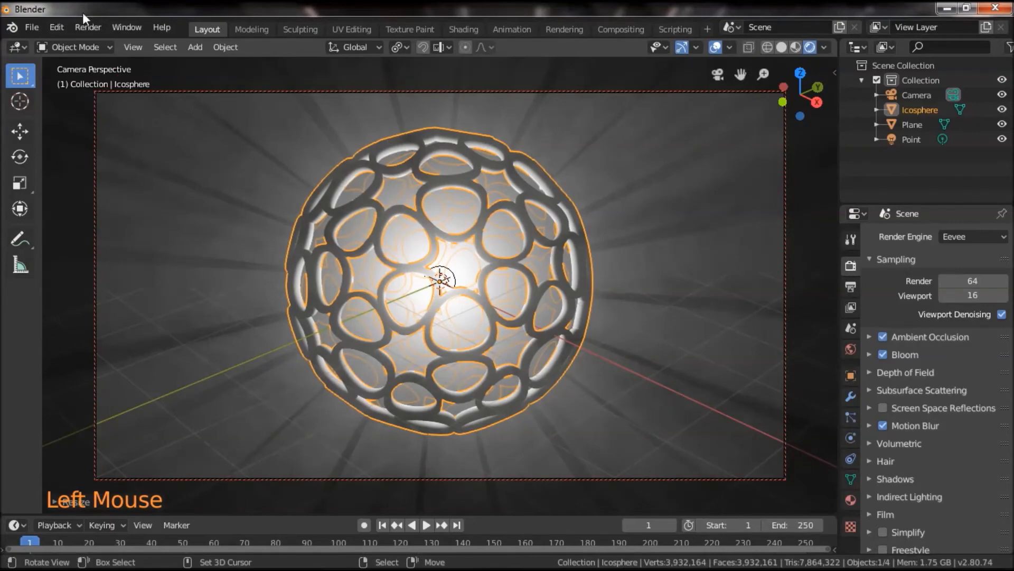
pyautogui.click(80, 27)
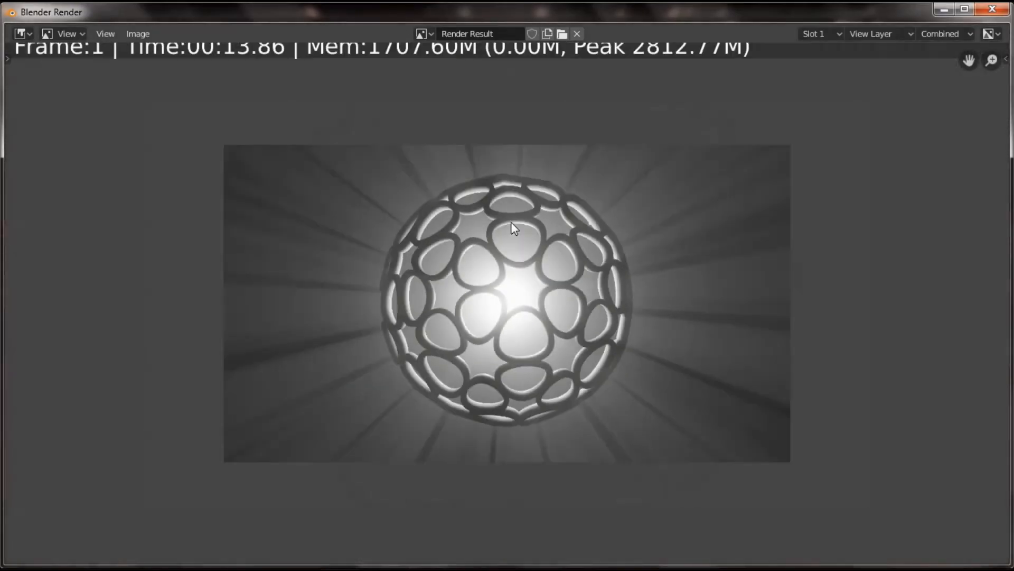
pyautogui.scroll(1, 512, 227)
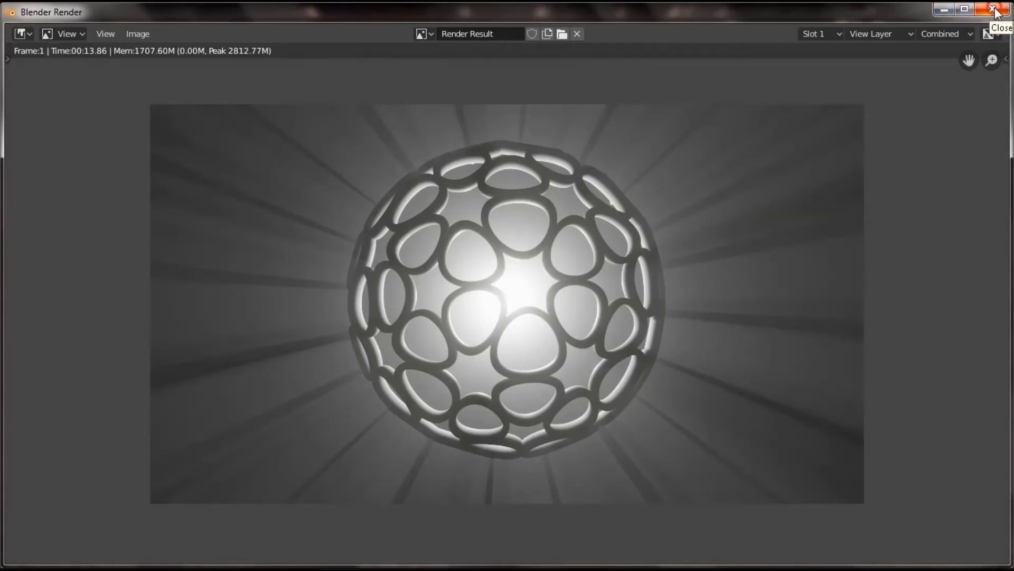
pyautogui.click(994, 9)
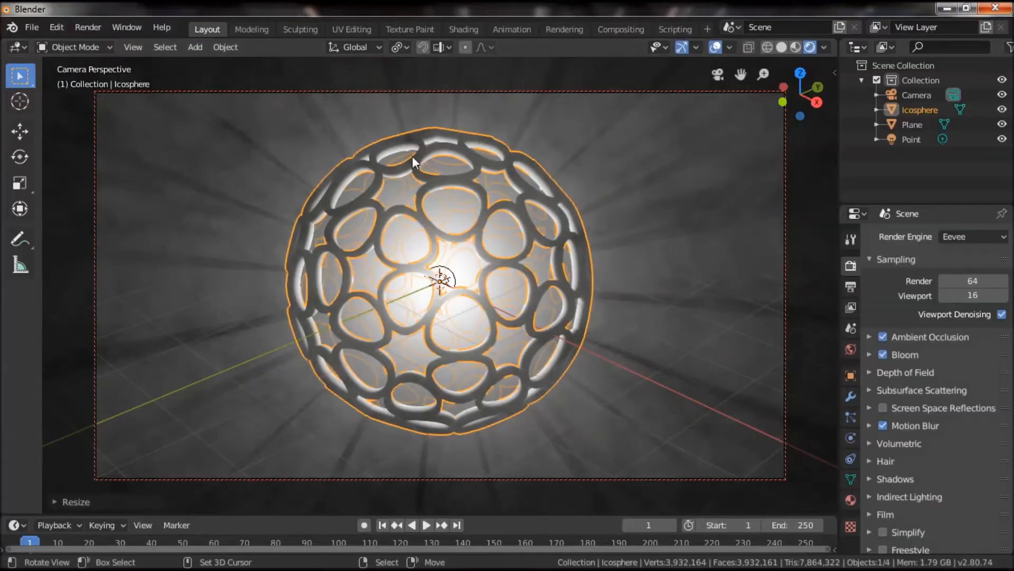
# - Enable nodes in the Compositing workspace and move the Composite node well away from Render Layers, with the sidebar hidden
pyautogui.click(573, 31)
pyautogui.click(616, 27)
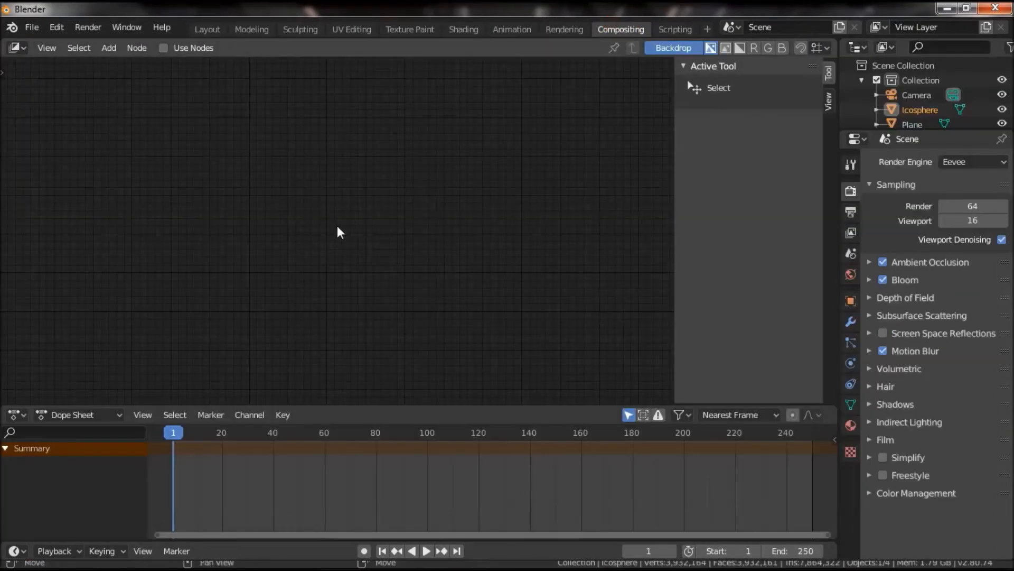
pyautogui.click(164, 47)
pyautogui.scroll(2, 398, 237)
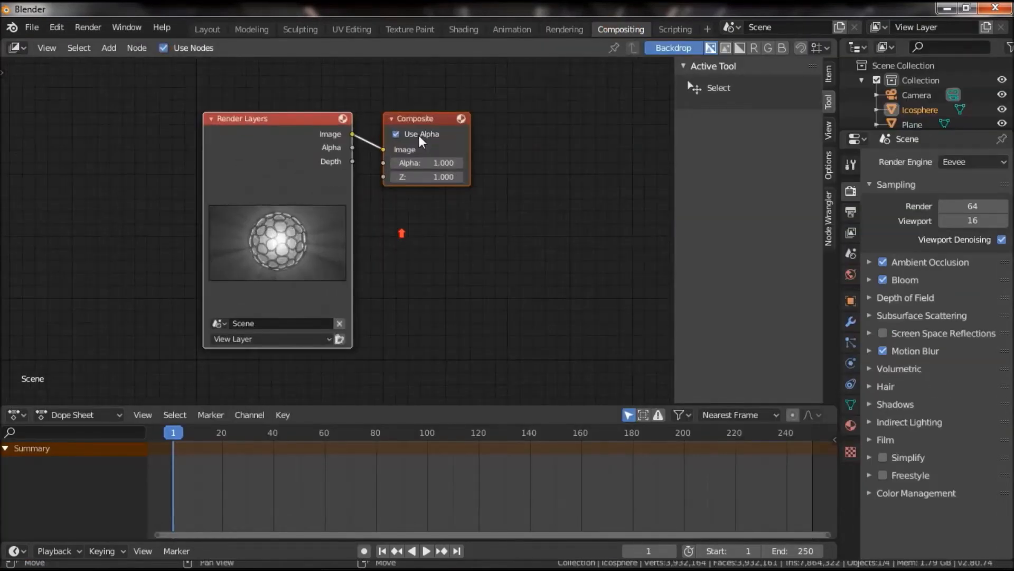
pyautogui.moveTo(414, 114); pyautogui.dragTo(634, 142)
pyautogui.press('n')
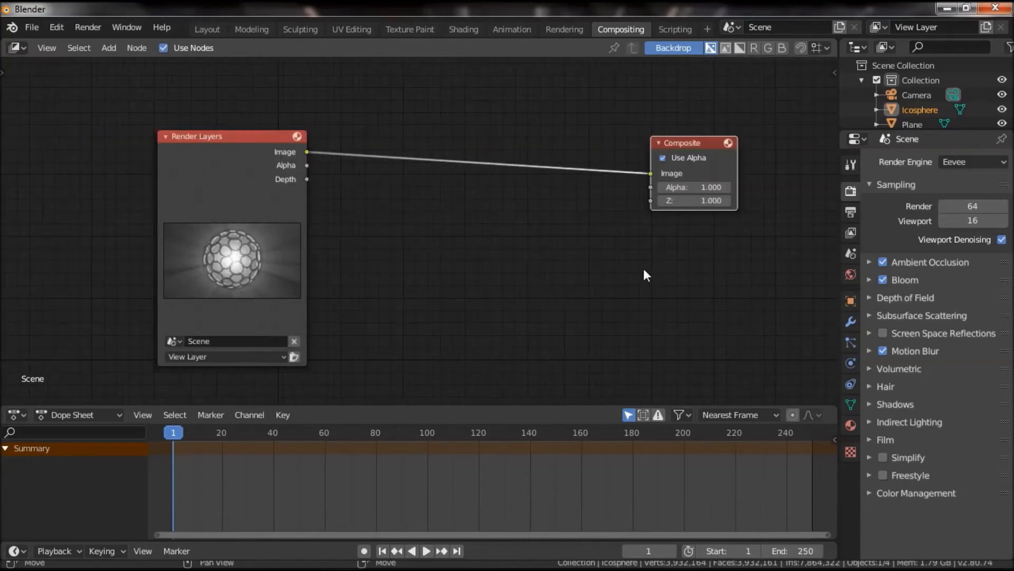
# - Add a Viewer node below Composite and feed its Image input from a reroute on the Render Layers image link
pyautogui.hotkey('shift', 'a')
pyautogui.moveTo(589, 306)
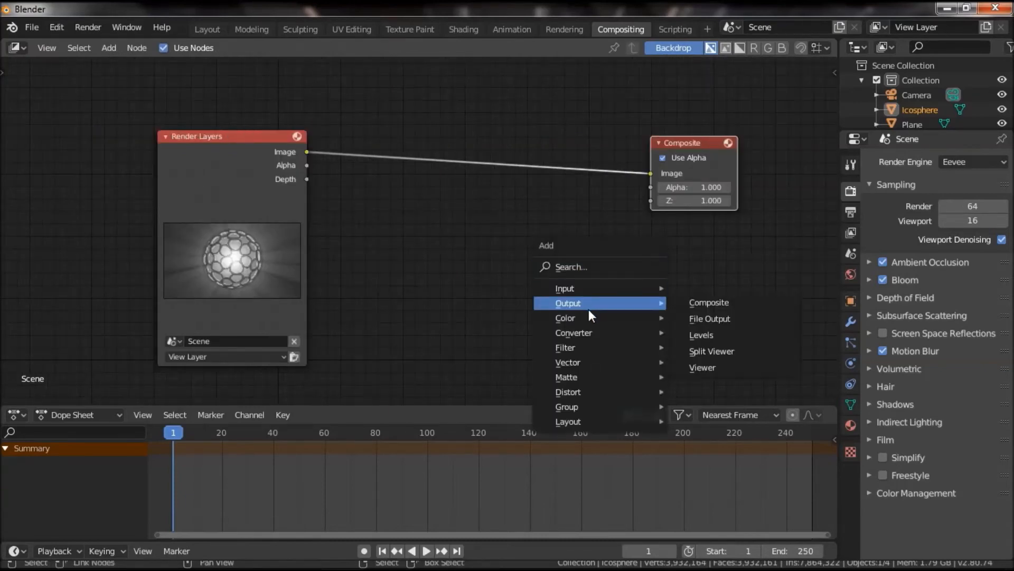
pyautogui.click(699, 367)
pyautogui.click(708, 262)
pyautogui.keyDown('shift'); pyautogui.moveTo(616, 136); pyautogui.dragTo(616, 214, button='right'); pyautogui.keyUp('shift')
pyautogui.moveTo(617, 171); pyautogui.dragTo(667, 263)
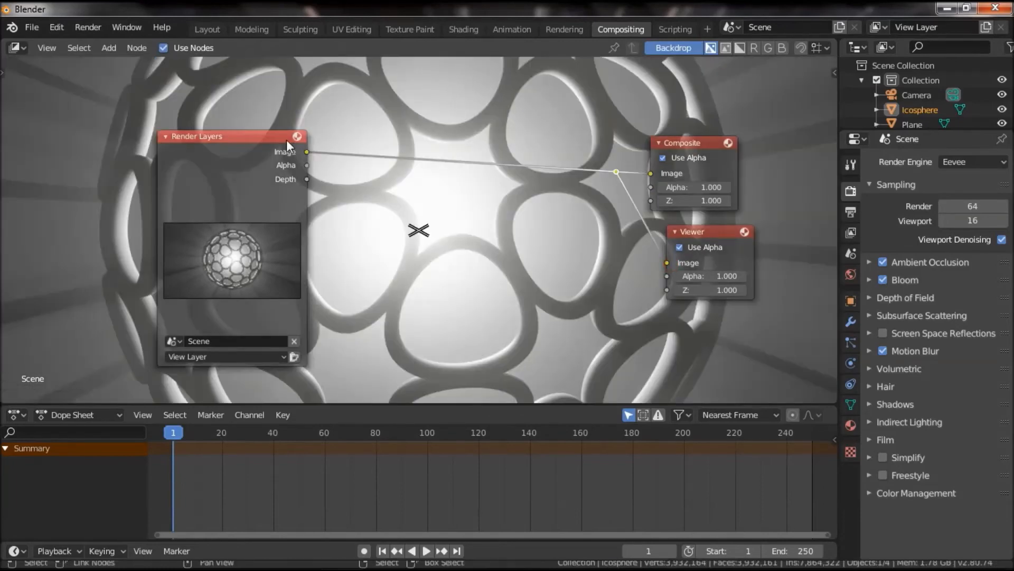
# - Move the Render Layers node farther from the output nodes and fit the backdrop to the available space
pyautogui.moveTo(244, 139); pyautogui.dragTo(149, 139)
pyautogui.click(79, 47)
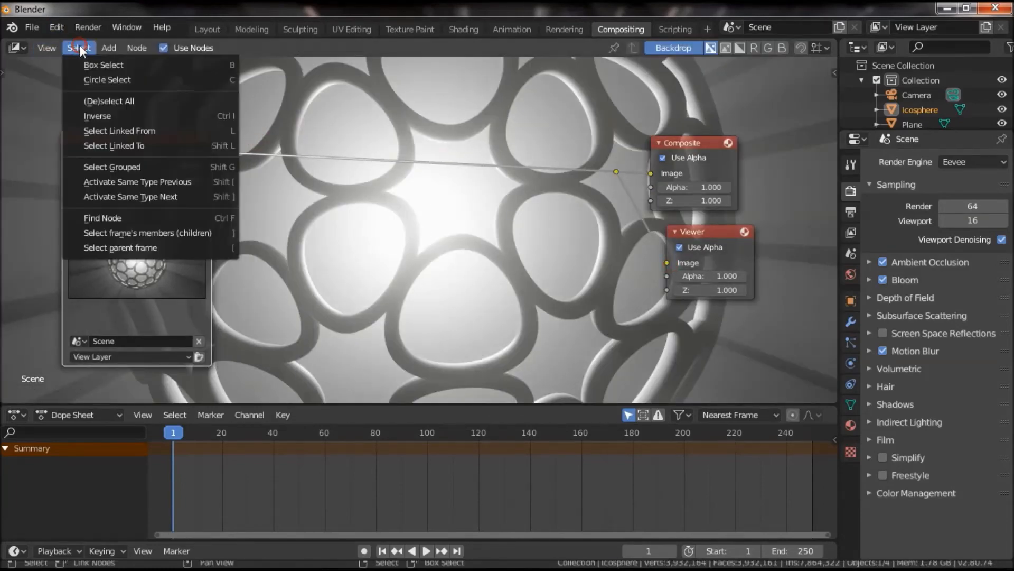
pyautogui.moveTo(52, 52)
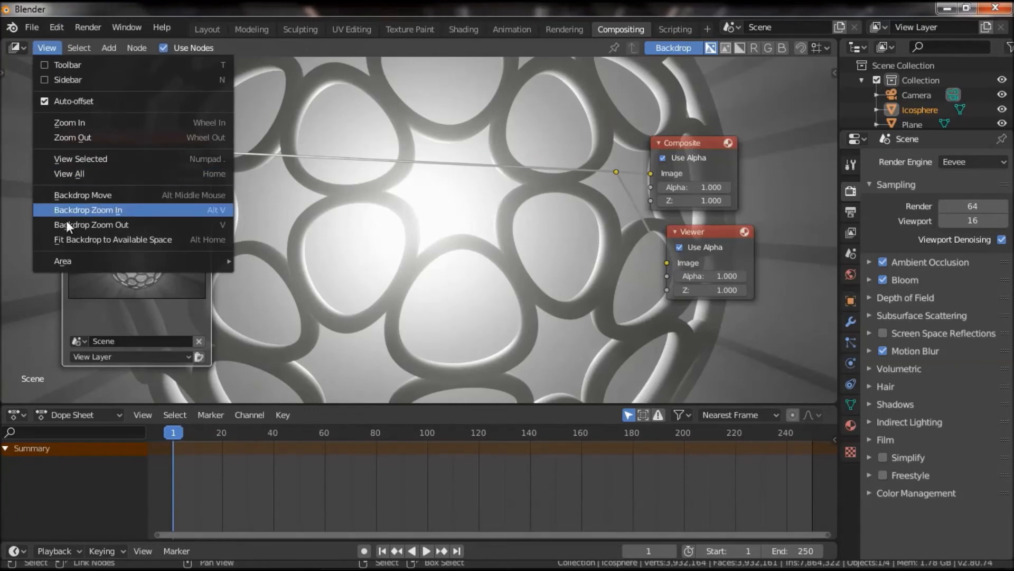
pyautogui.click(87, 241)
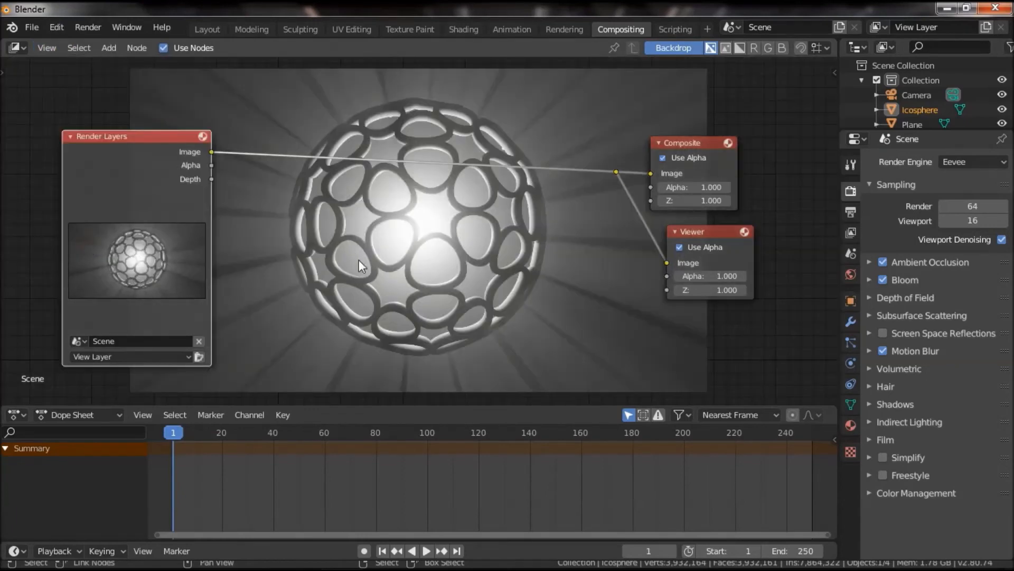
# - Insert a Glare filter node on the image link between Render Layers and the reroute
pyautogui.hotkey('shift', 'a')
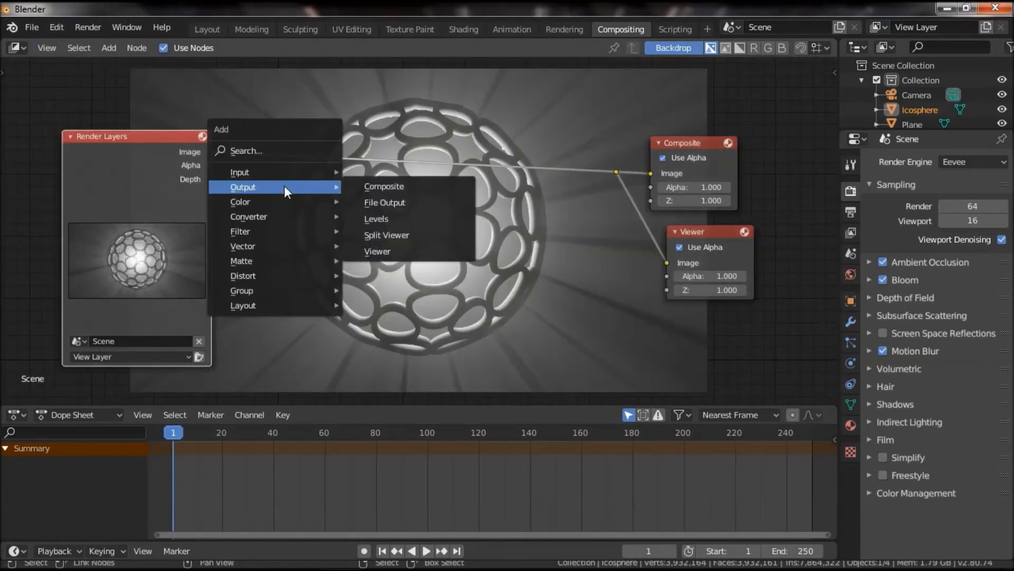
pyautogui.moveTo(259, 230)
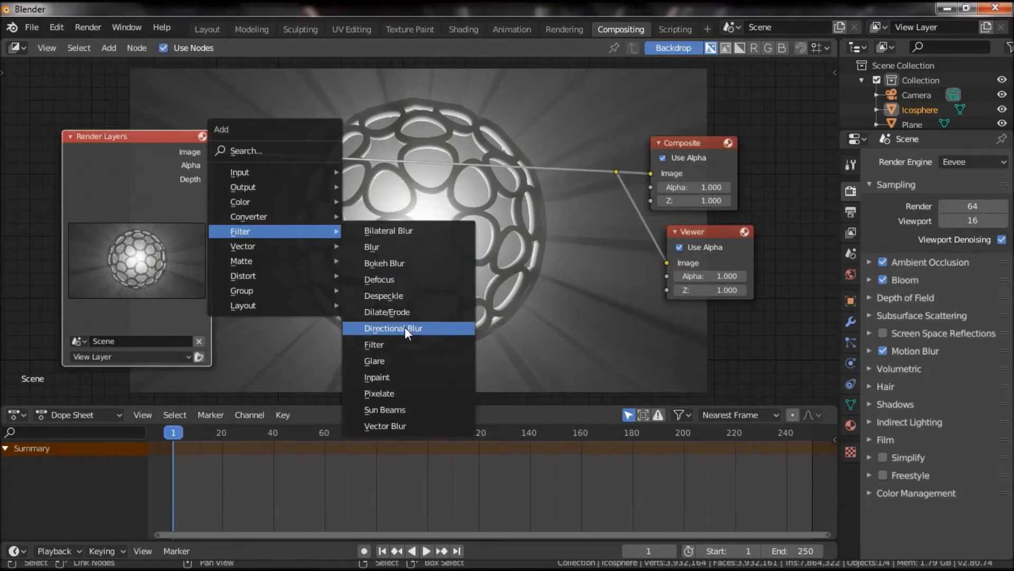
pyautogui.click(388, 354)
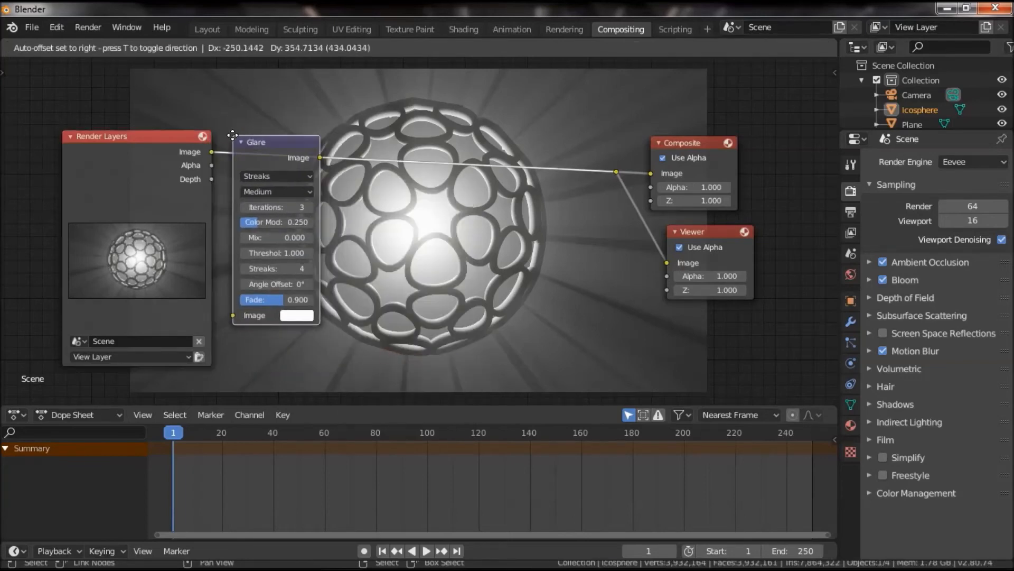
pyautogui.click(264, 137)
pyautogui.moveTo(455, 225); pyautogui.dragTo(403, 254, button='middle')
pyautogui.scroll(1, 402, 253)
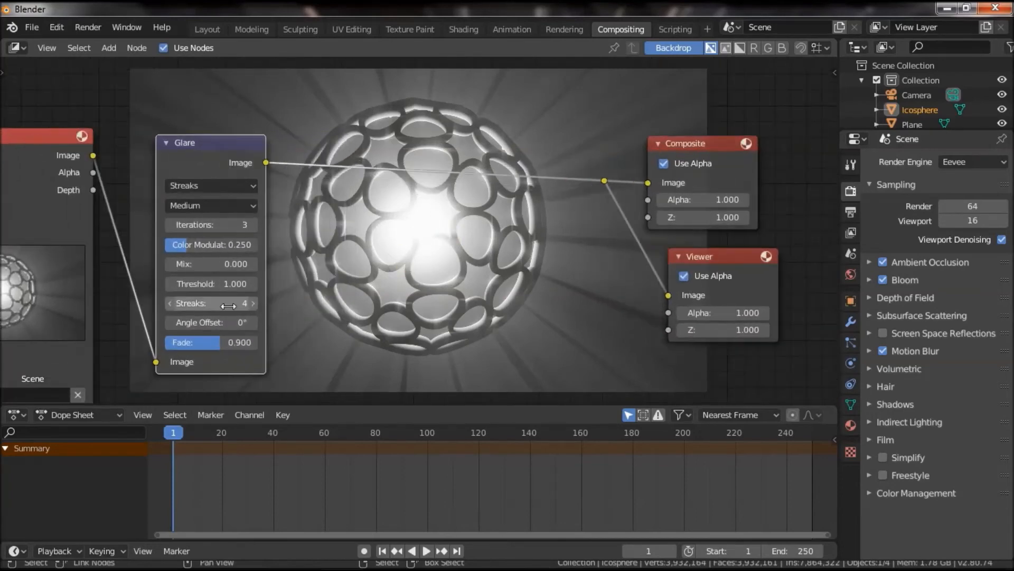
# - Set the Streaks Glare node's Mix to -0.500
pyautogui.moveTo(211, 265); pyautogui.dragTo(179, 265)
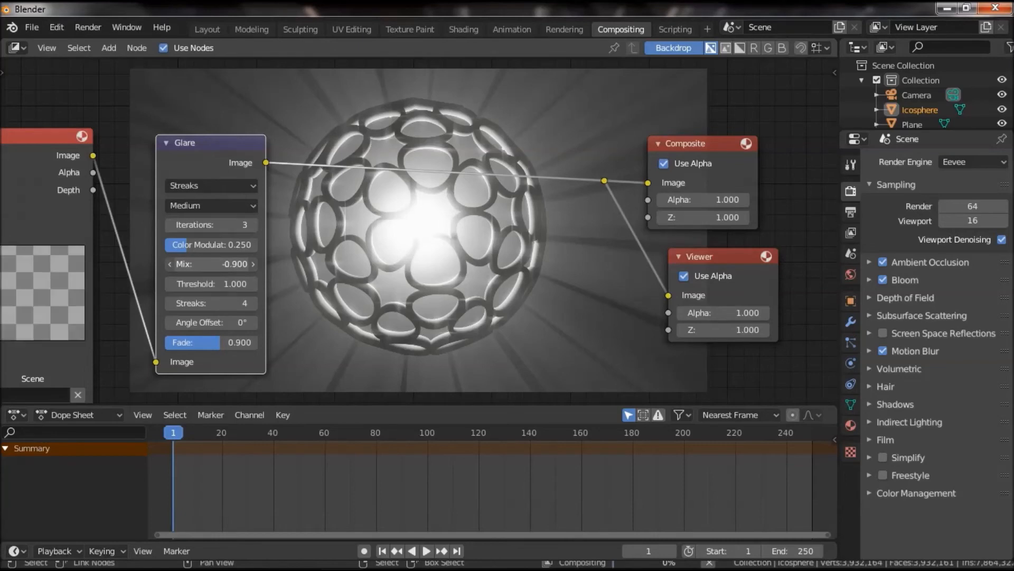
pyautogui.click(253, 263)
pyautogui.click(252, 263)
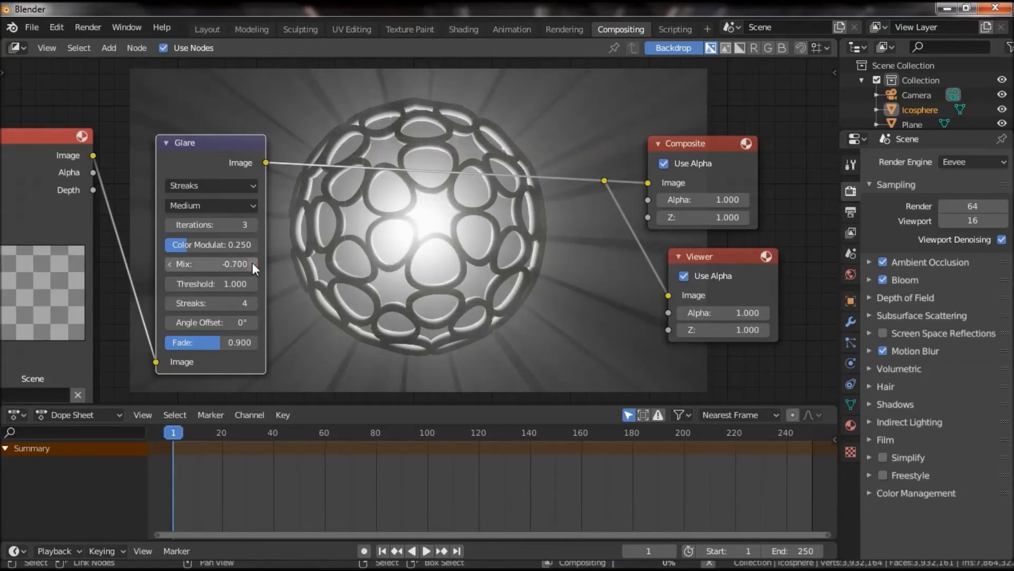
pyautogui.click(252, 263)
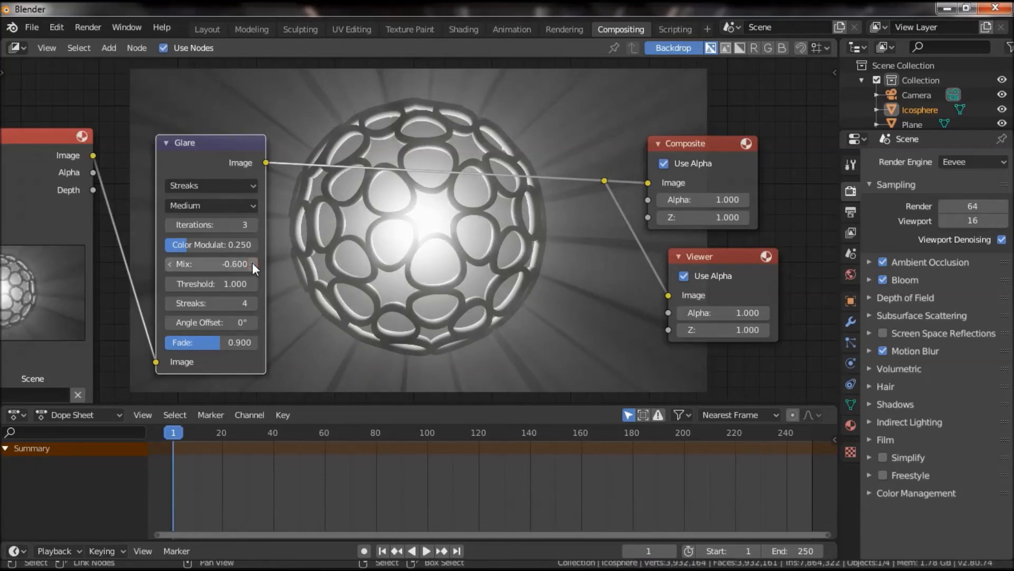
pyautogui.click(252, 263)
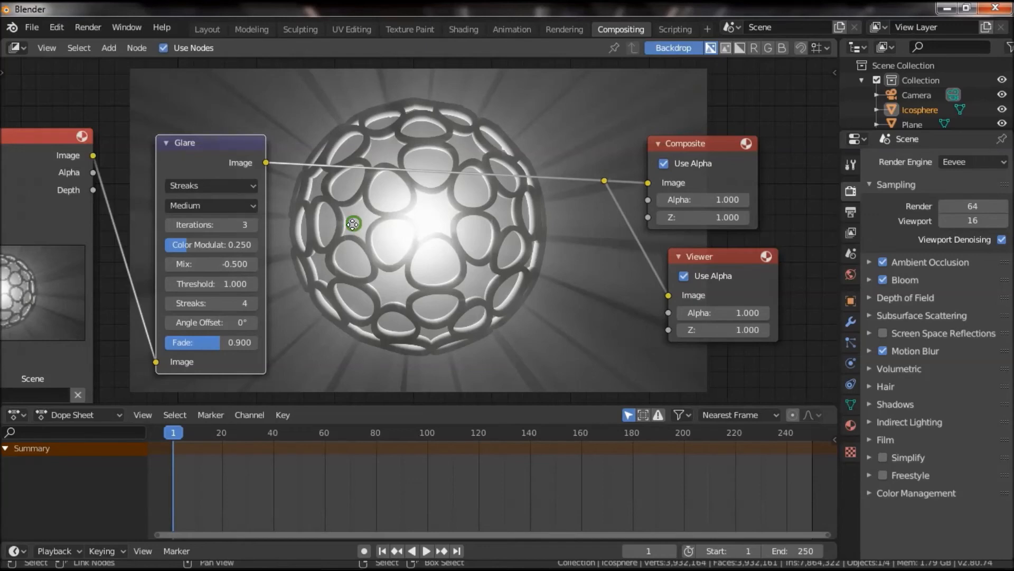
# - Insert a second Glare node after the first, set its glare type to Ghosts and place it close beside the first
pyautogui.moveTo(355, 223); pyautogui.dragTo(315, 234, button='middle')
pyautogui.hotkey('shift', 'a')
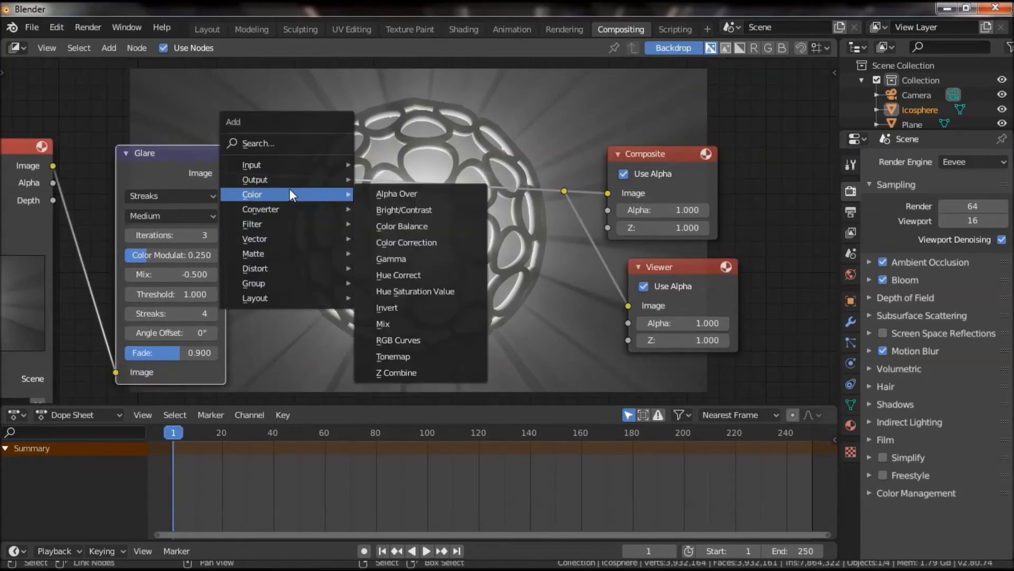
pyautogui.moveTo(271, 227)
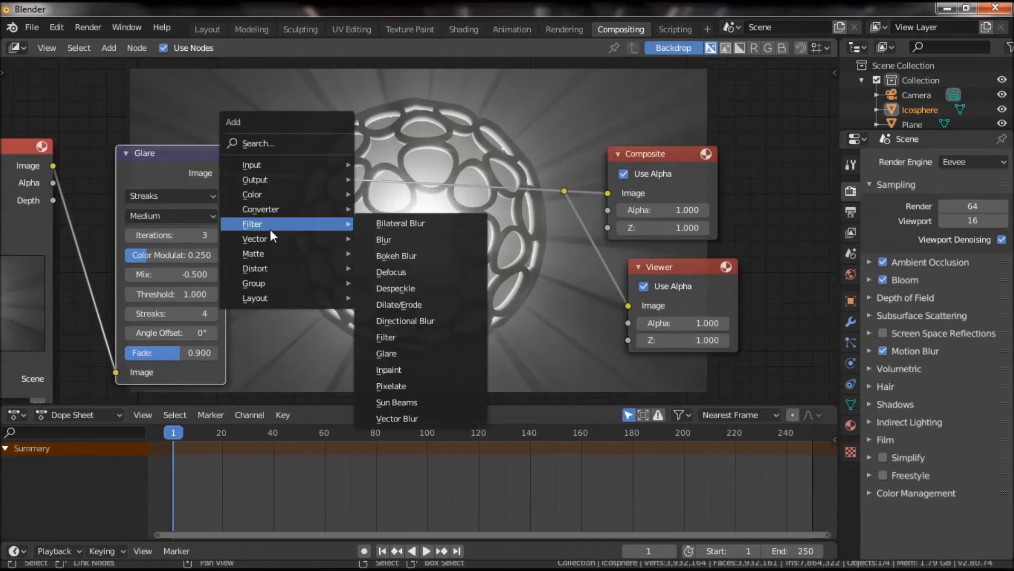
pyautogui.click(399, 353)
pyautogui.click(289, 159)
pyautogui.click(346, 208)
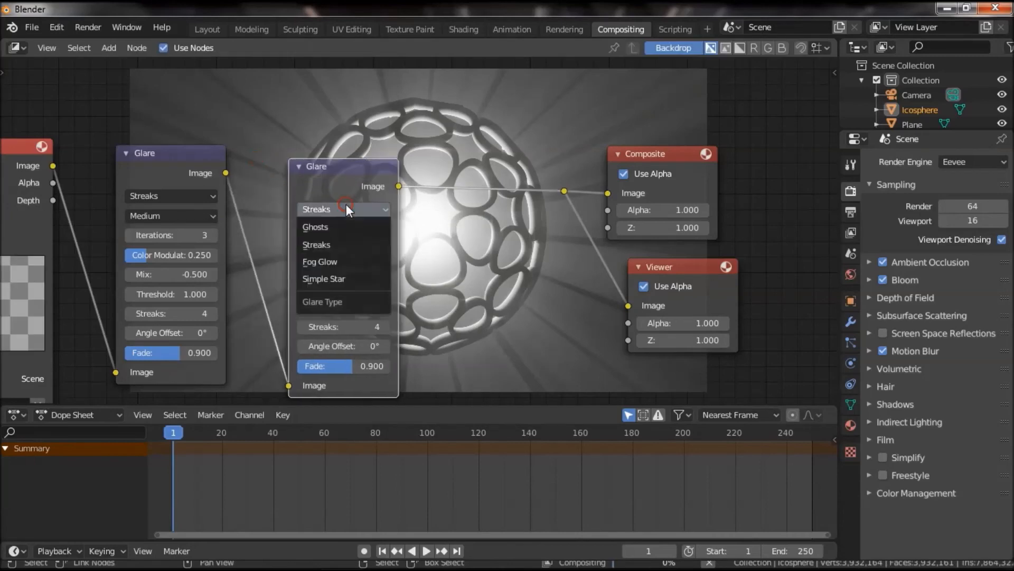
pyautogui.click(330, 227)
pyautogui.moveTo(347, 169); pyautogui.dragTo(286, 193)
# - Set the Ghosts Glare node's Mix to -0.700
pyautogui.scroll(2, 349, 303)
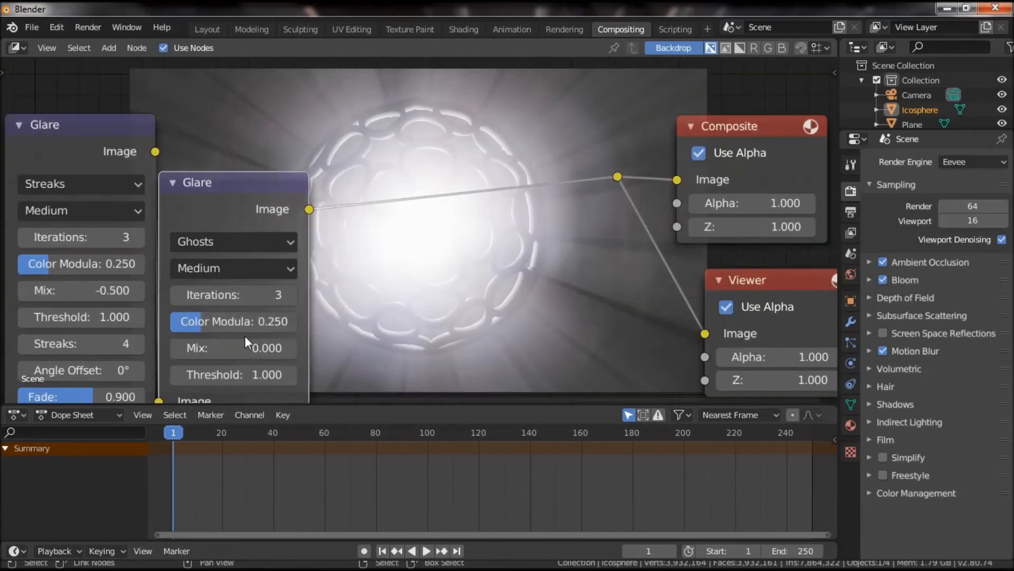
pyautogui.click(176, 348)
pyautogui.click(175, 348)
pyautogui.click(176, 348)
pyautogui.click(176, 348)
pyautogui.click(176, 348)
pyautogui.click(175, 348)
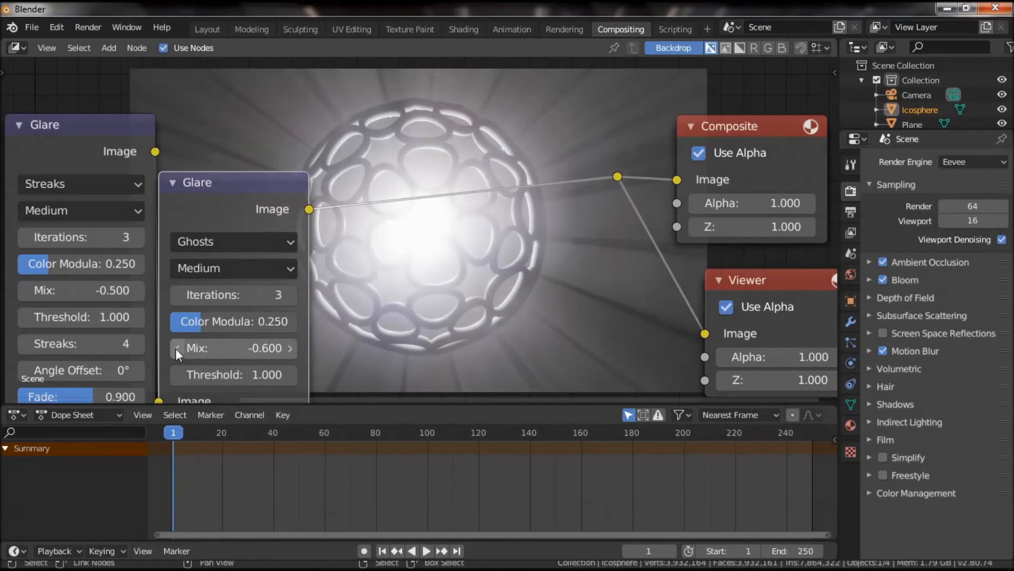
pyautogui.click(176, 348)
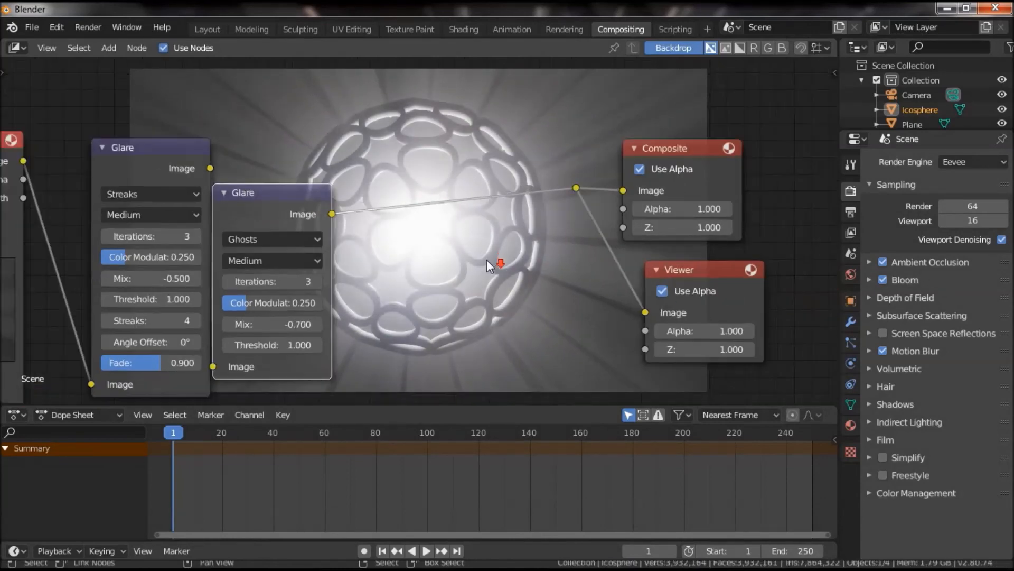
pyautogui.scroll(-1, 490, 259)
pyautogui.moveTo(461, 266); pyautogui.dragTo(372, 337, button='middle')
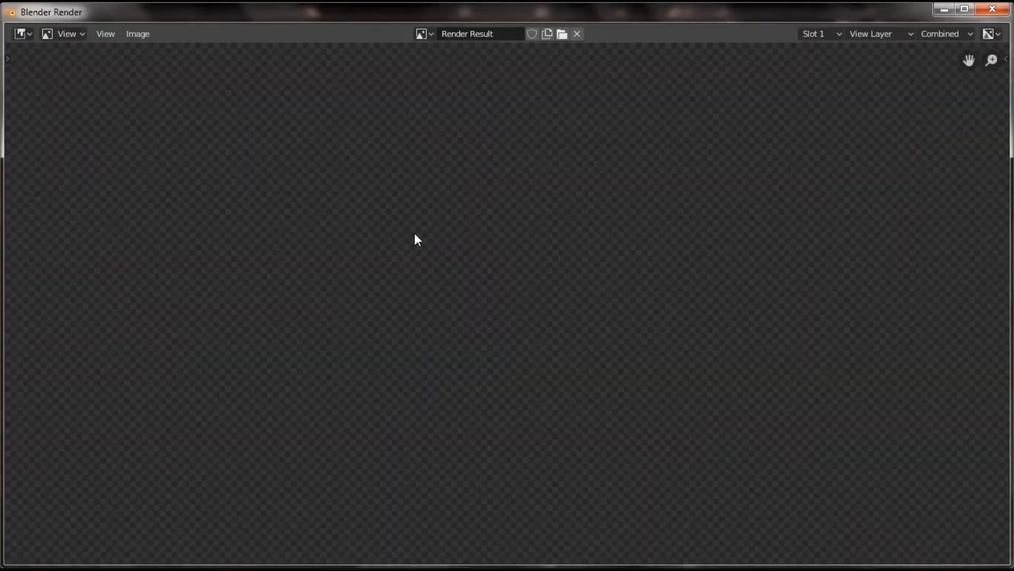